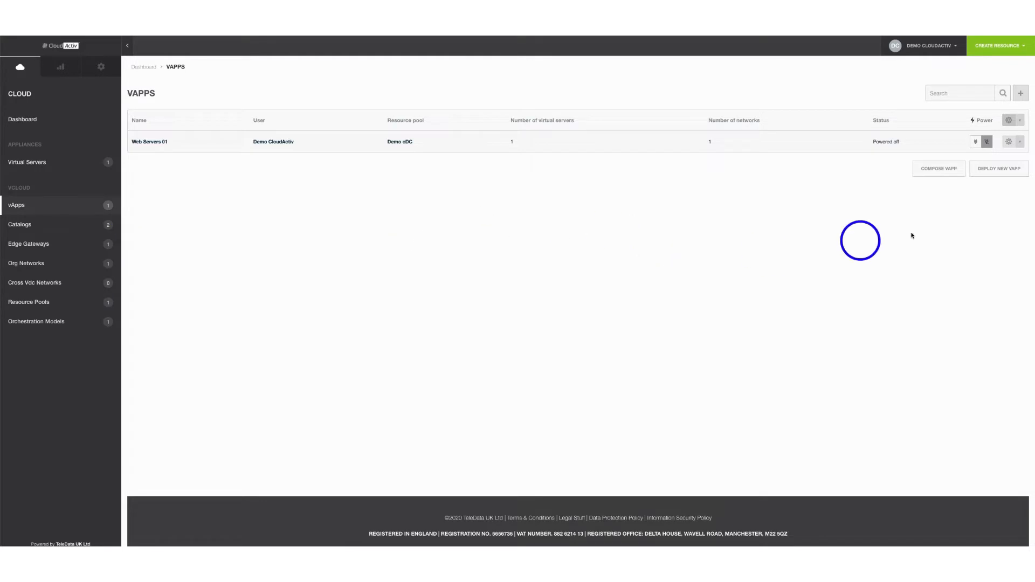
Deploy a new vApp named CentOS7-VM from the Blank VM Template and continue to VS Resources
click(1003, 173)
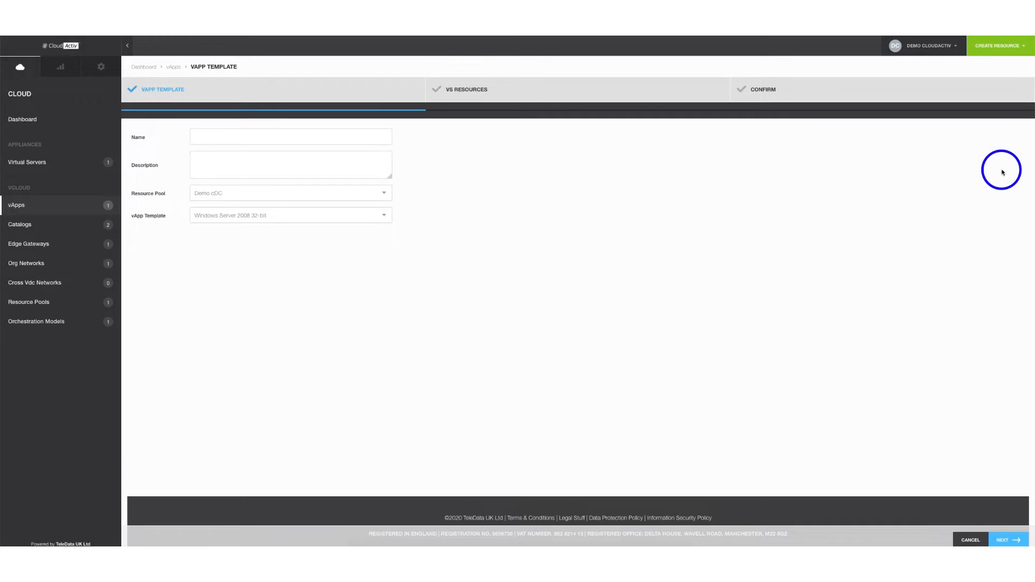
click(346, 136)
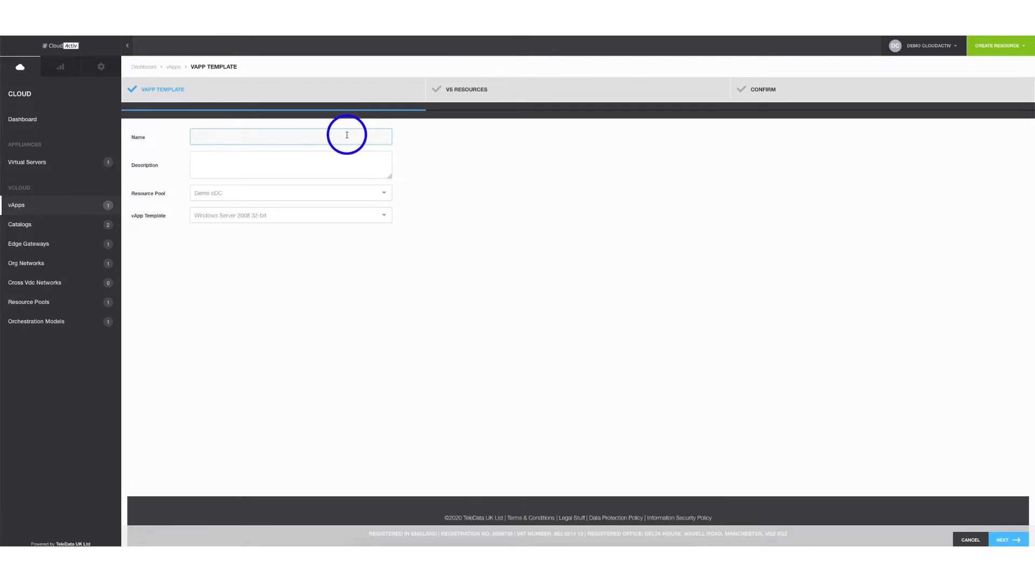
text(CentOS7-VM)
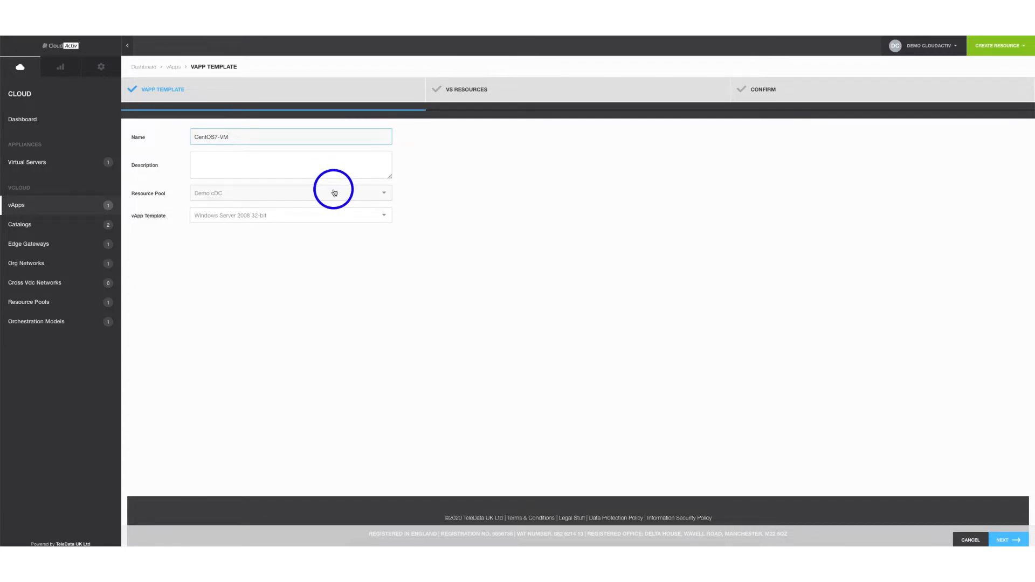
click(315, 216)
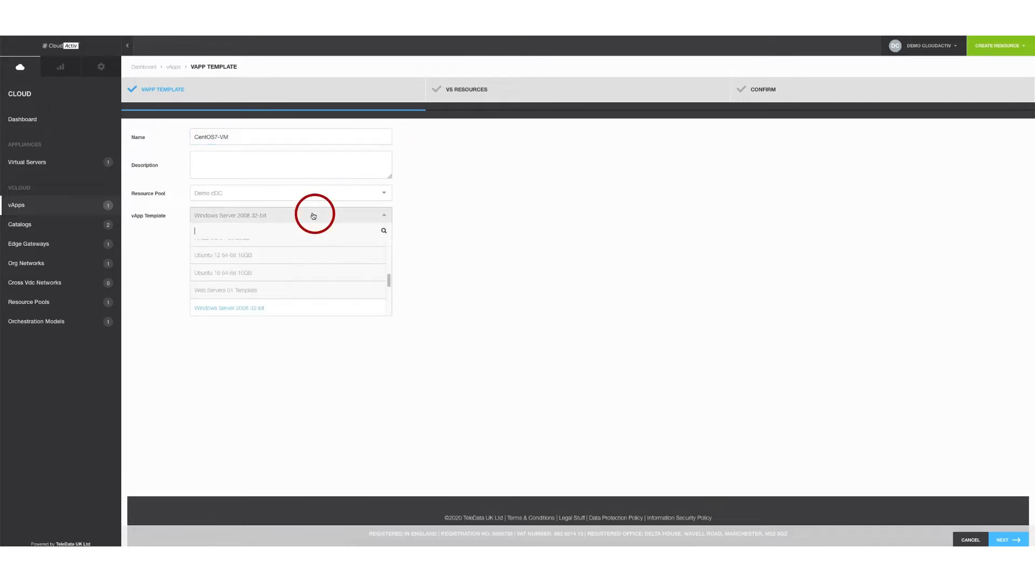
scroll(277, 264, up, 2)
click(231, 248)
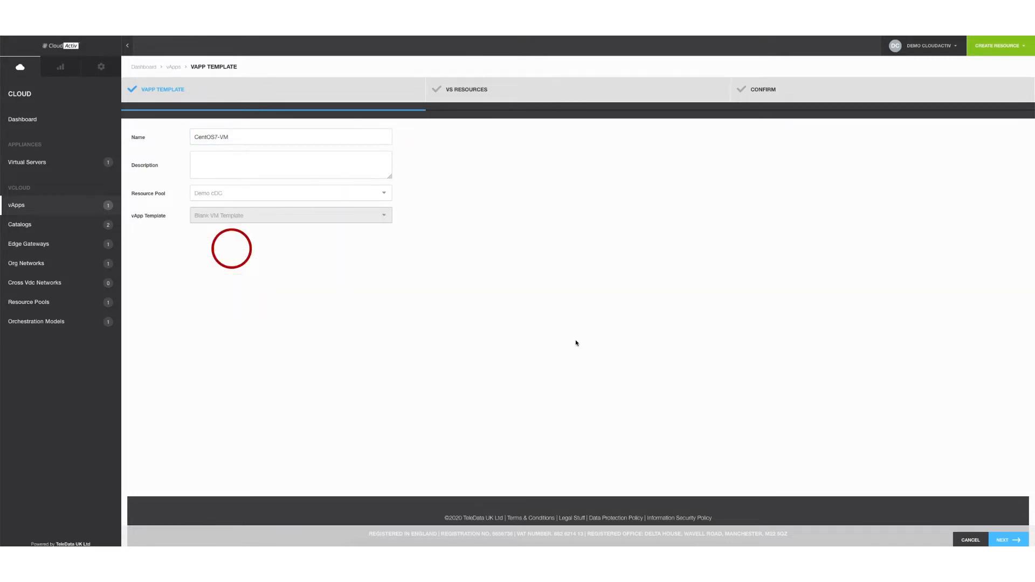
click(1006, 541)
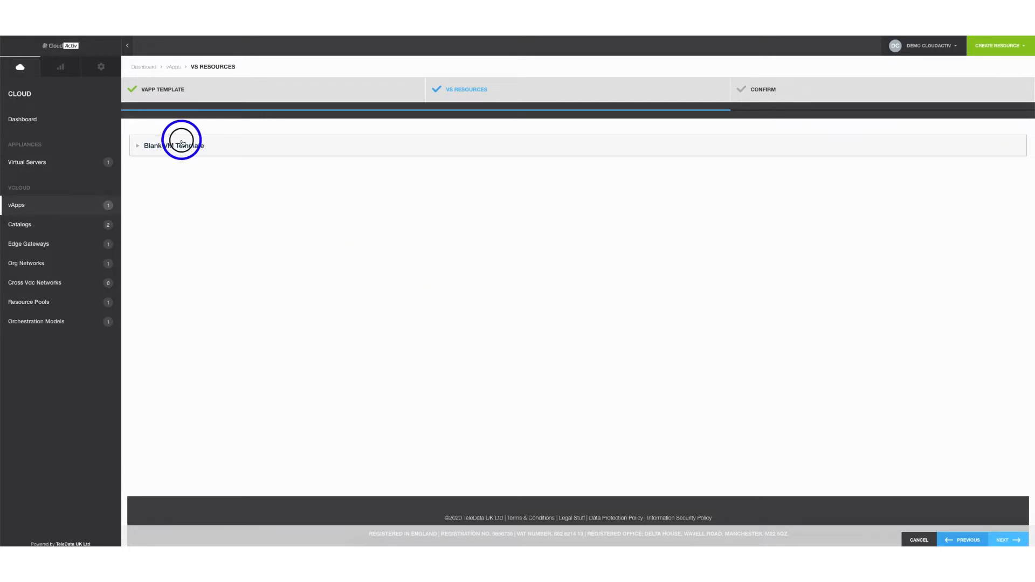
Change the Blank VM Template server's label to CentOS7-VM, correcting the 8 typo, then go to Confirm
click(182, 144)
click(298, 203)
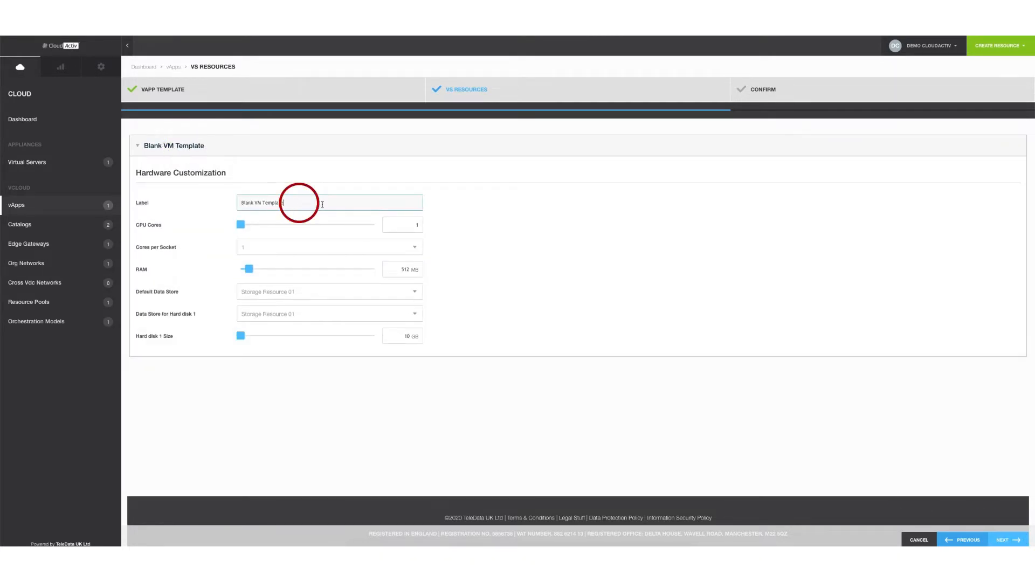
drag(322, 204, 226, 200)
text(C)
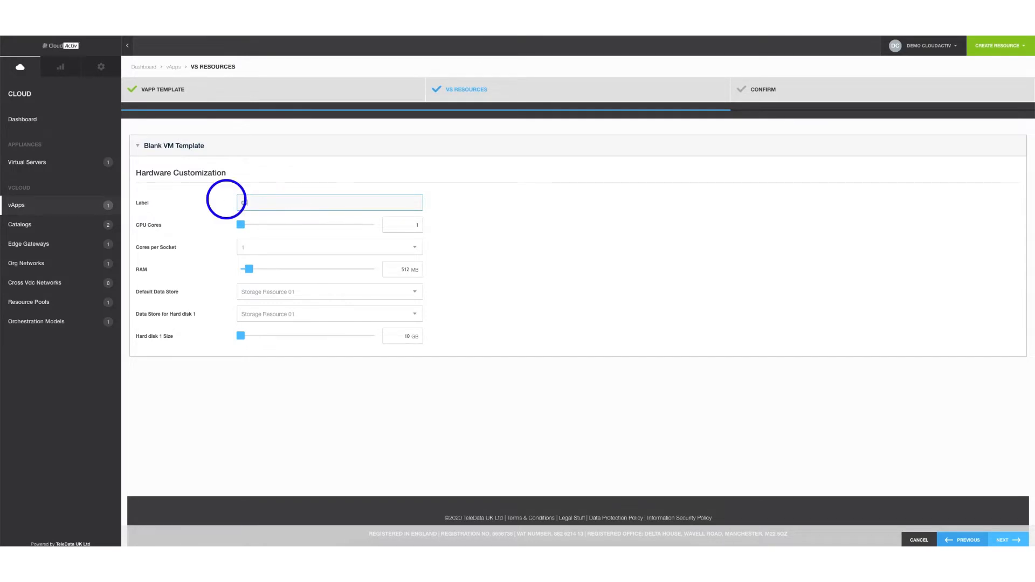
text(entOS8-VM)
key(BackSpace)
text(7)
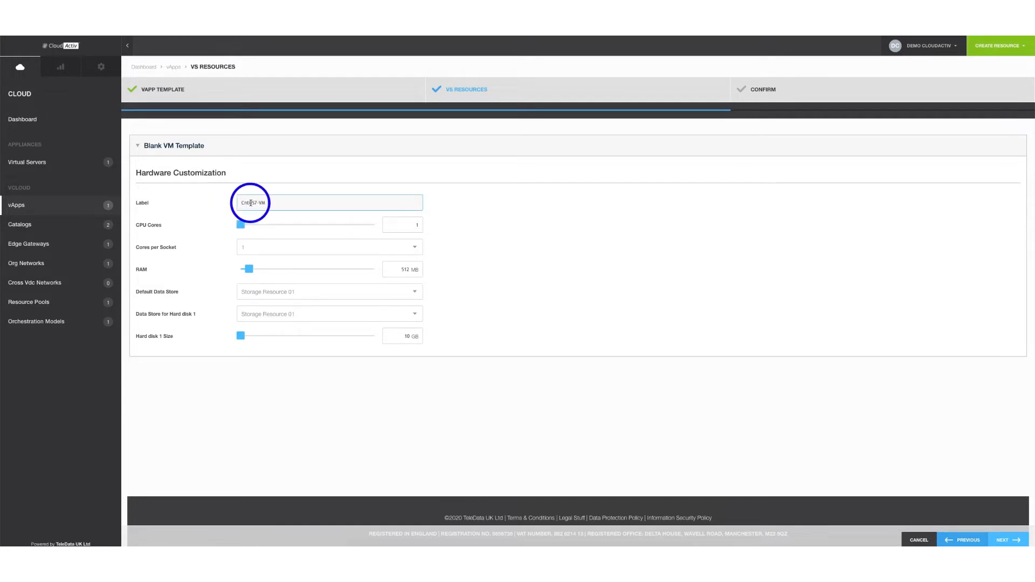
click(245, 203)
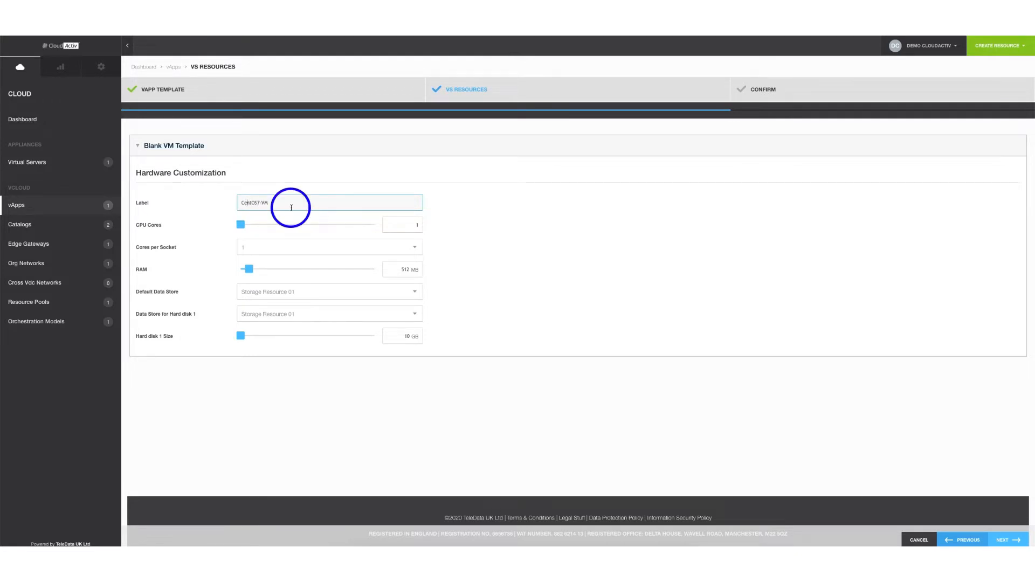
click(1002, 540)
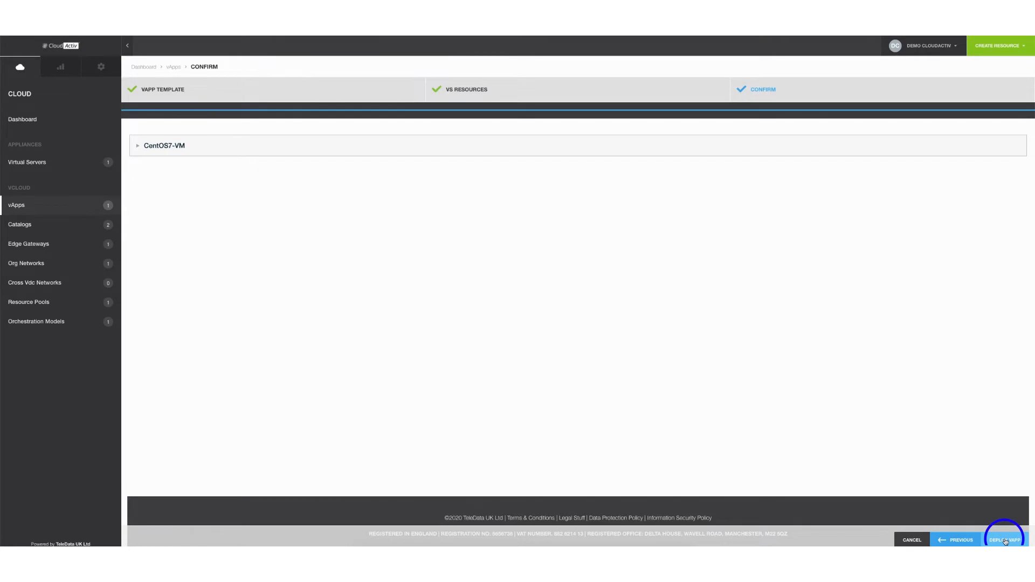
Turn off Boot VS for CentOS7-VM on the Confirm step and deploy the vApp
click(179, 155)
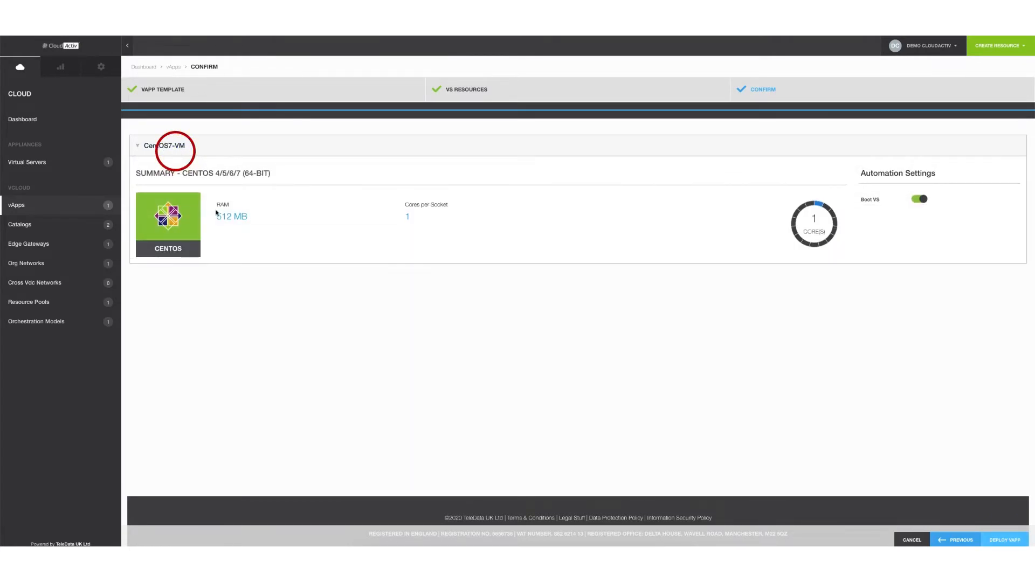
click(922, 201)
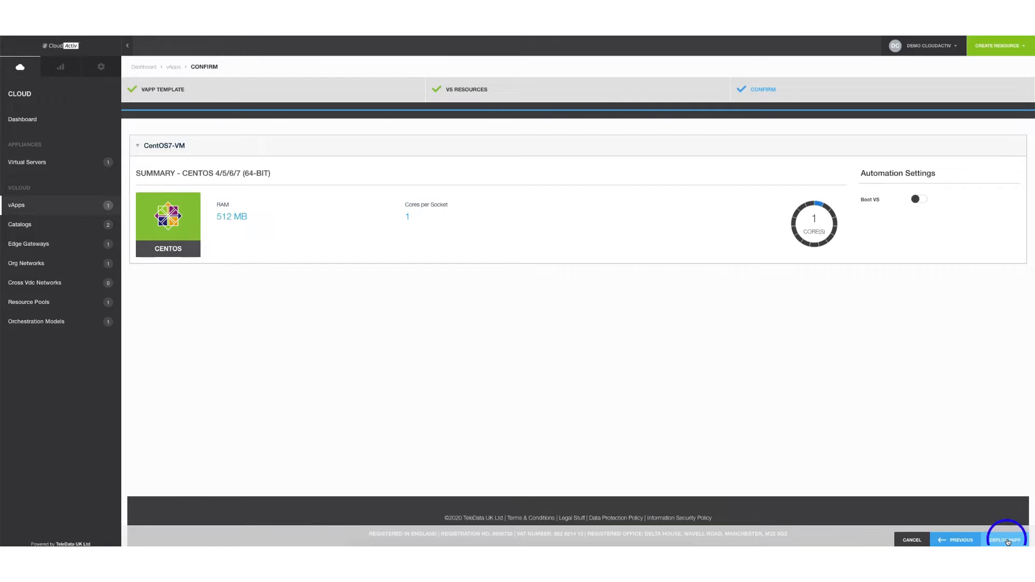
click(1007, 540)
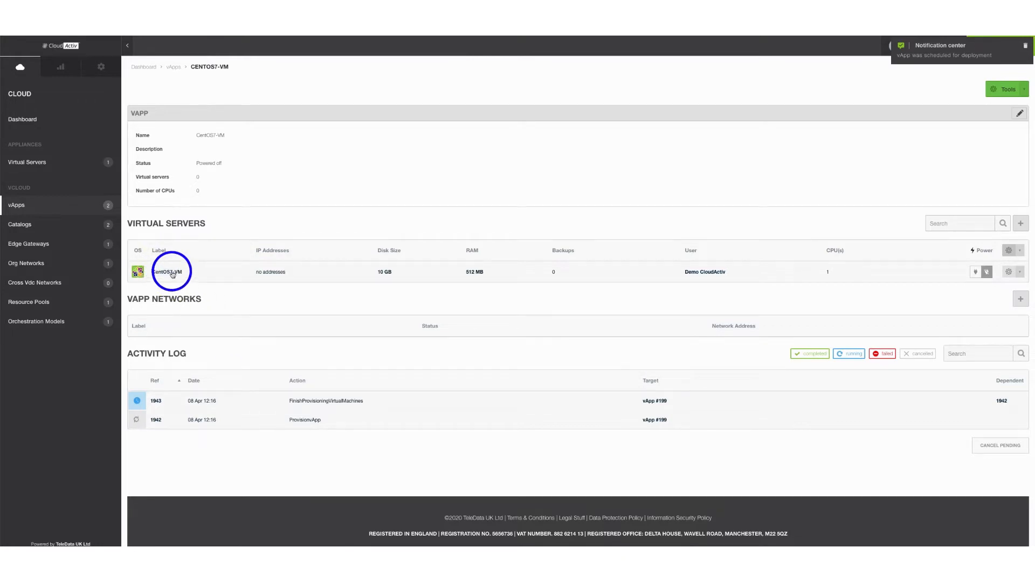
Open the CentOS7-VM virtual server and jump to it in the vCD UI via Tools
click(173, 274)
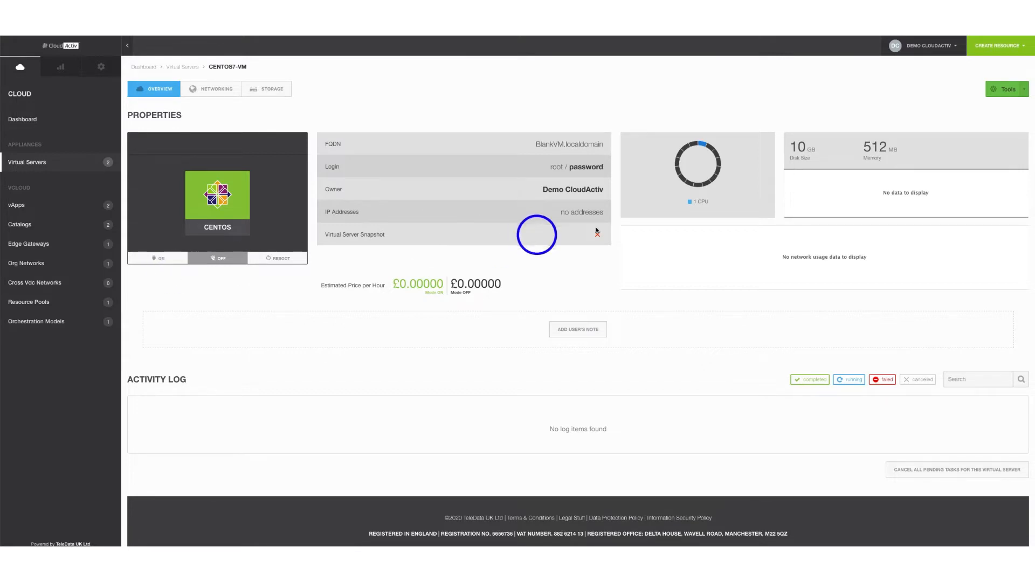
click(1024, 91)
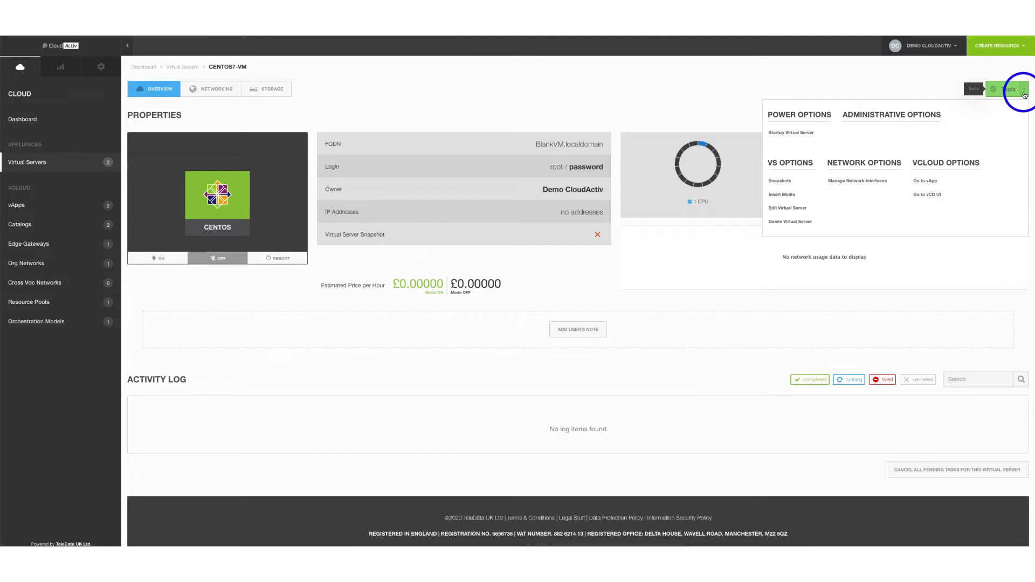
click(933, 196)
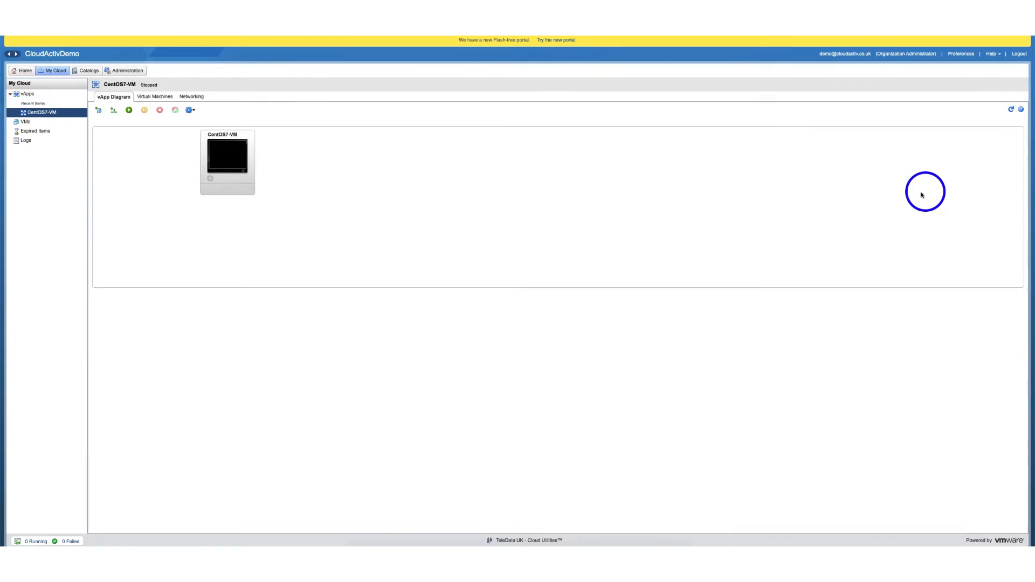
Switch to the new vCloud Director portal and open CentOS7-VM's details
click(561, 41)
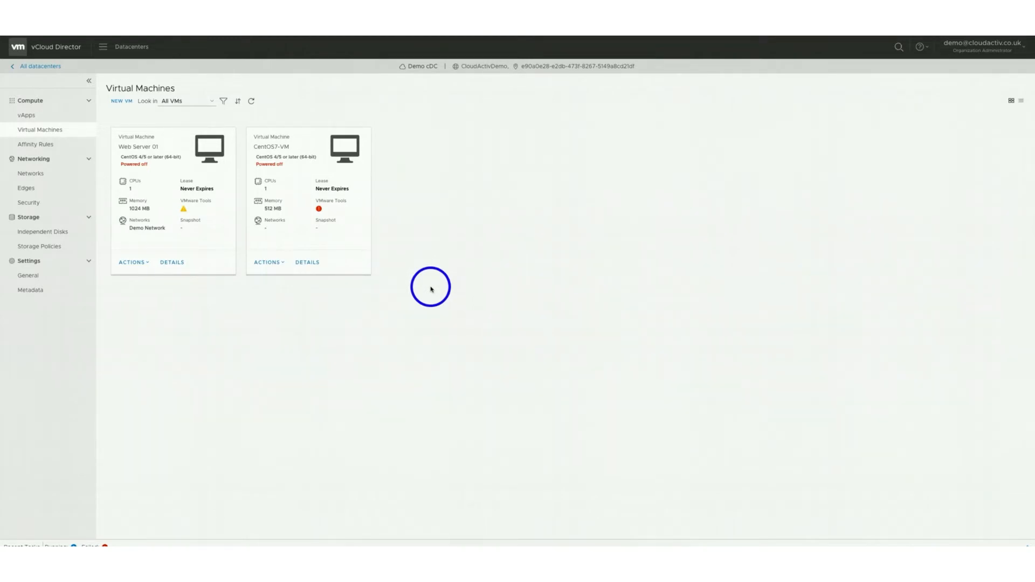
click(309, 264)
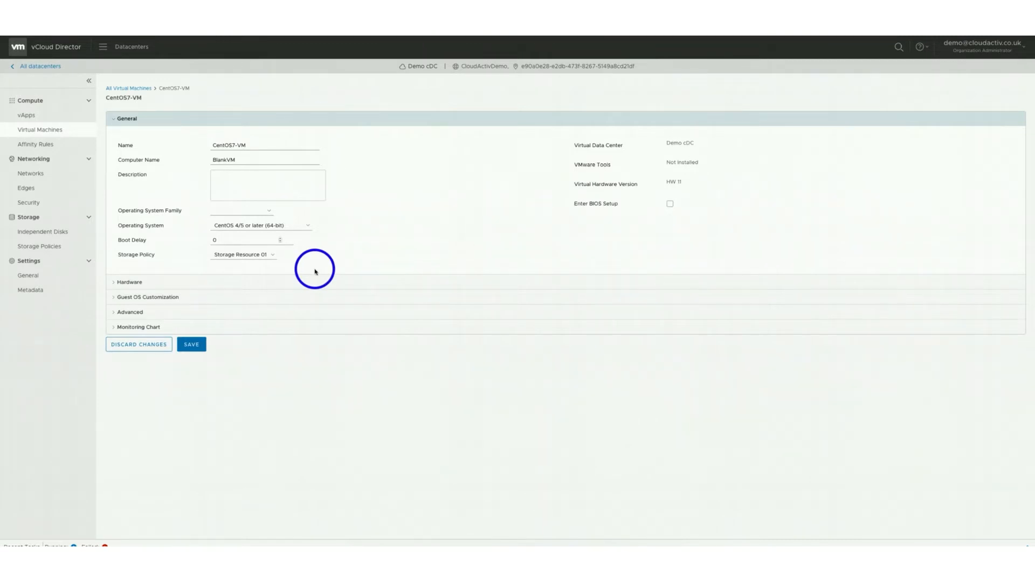
Save CentOS7-VM's OS as Linux, CentOS 4/5 or later (64-bit), then return to Virtual Machines
click(269, 212)
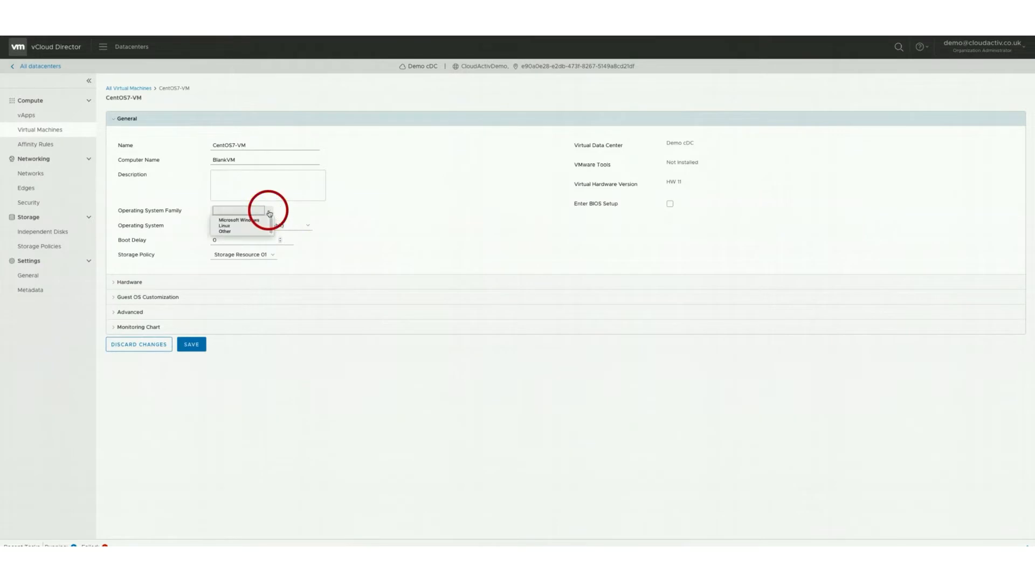
click(241, 226)
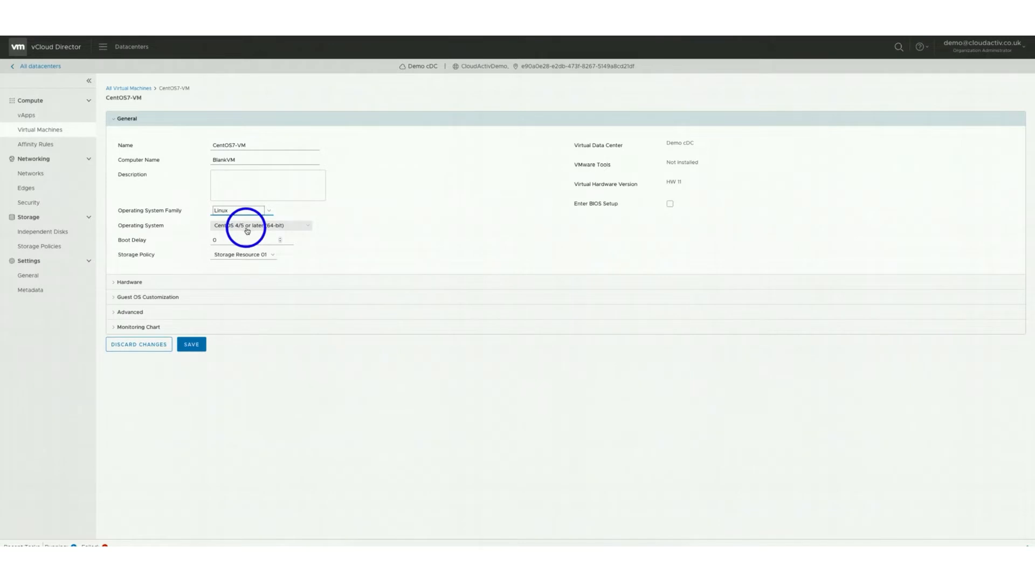
click(279, 228)
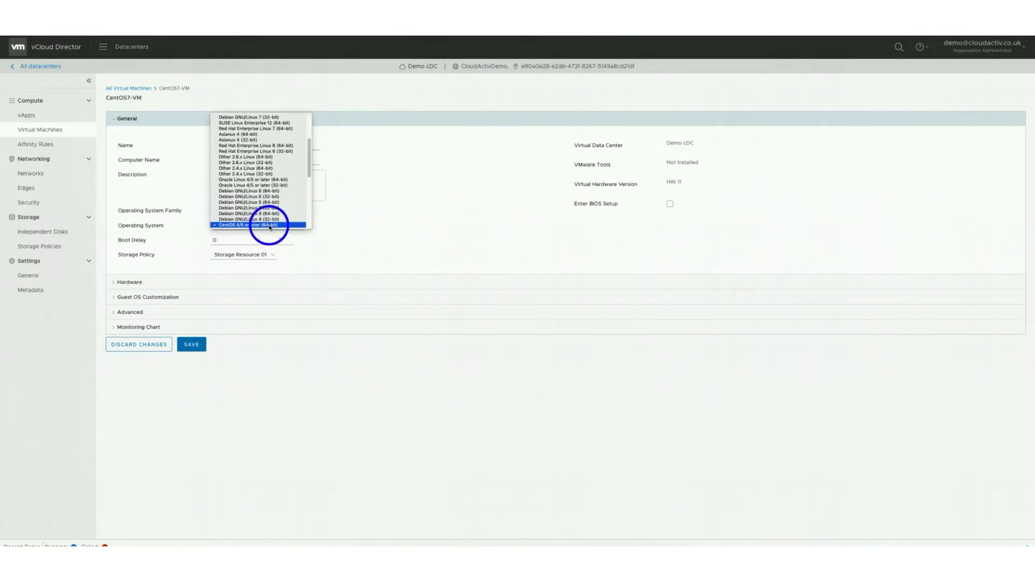
click(270, 225)
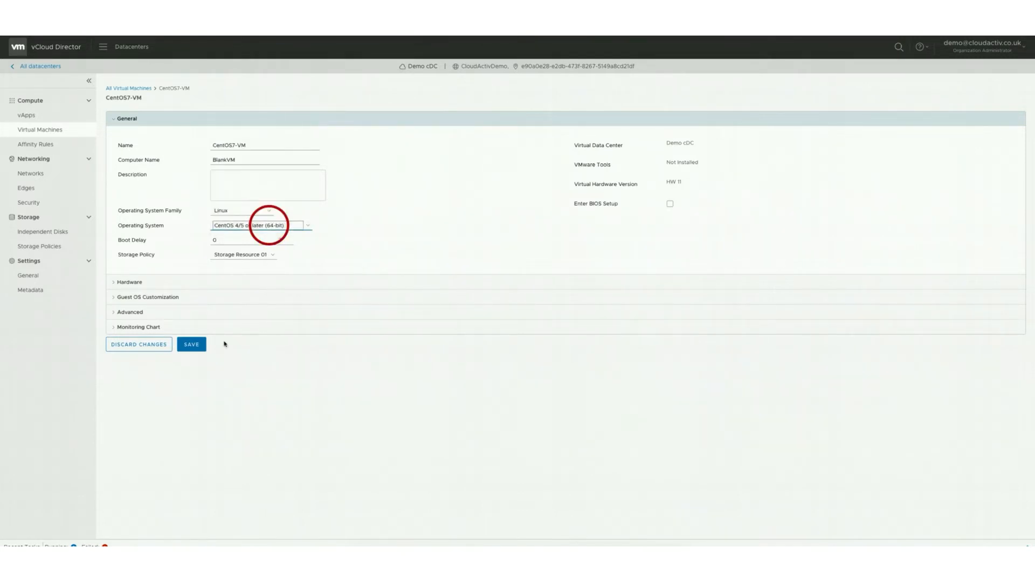
click(192, 346)
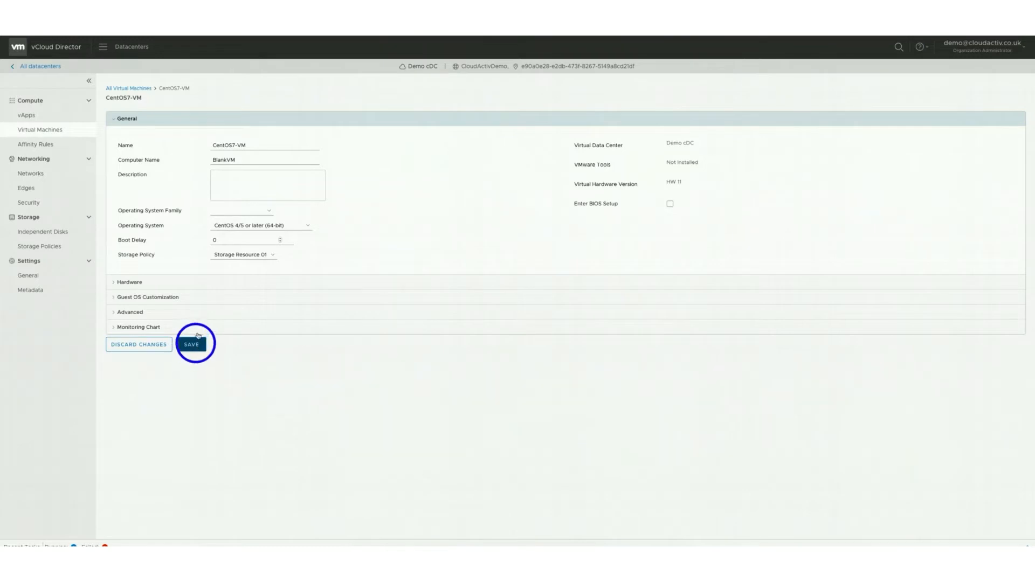
click(56, 131)
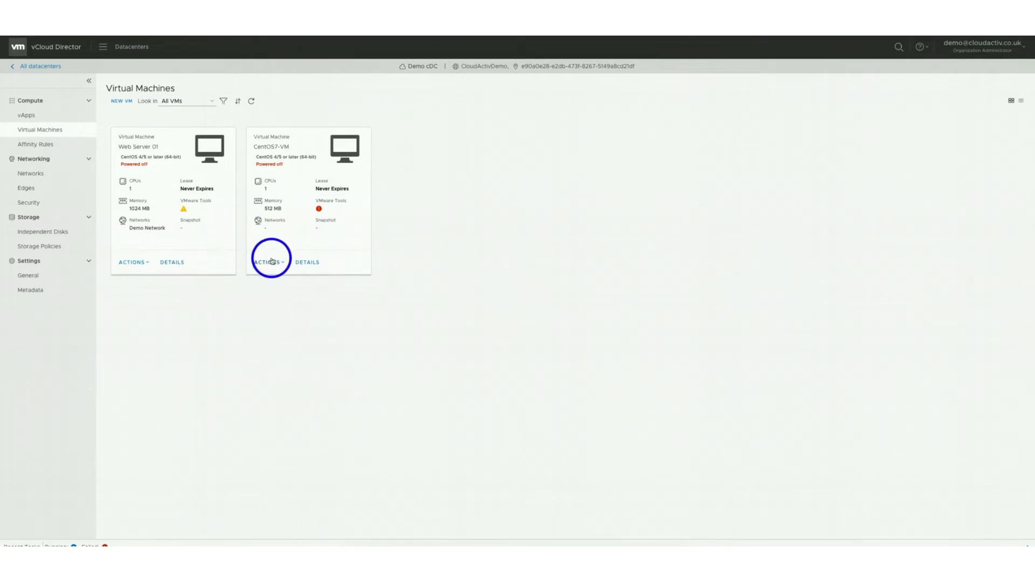
Insert the CentOS 7.iso media into CentOS7-VM's virtual CD drive
click(272, 261)
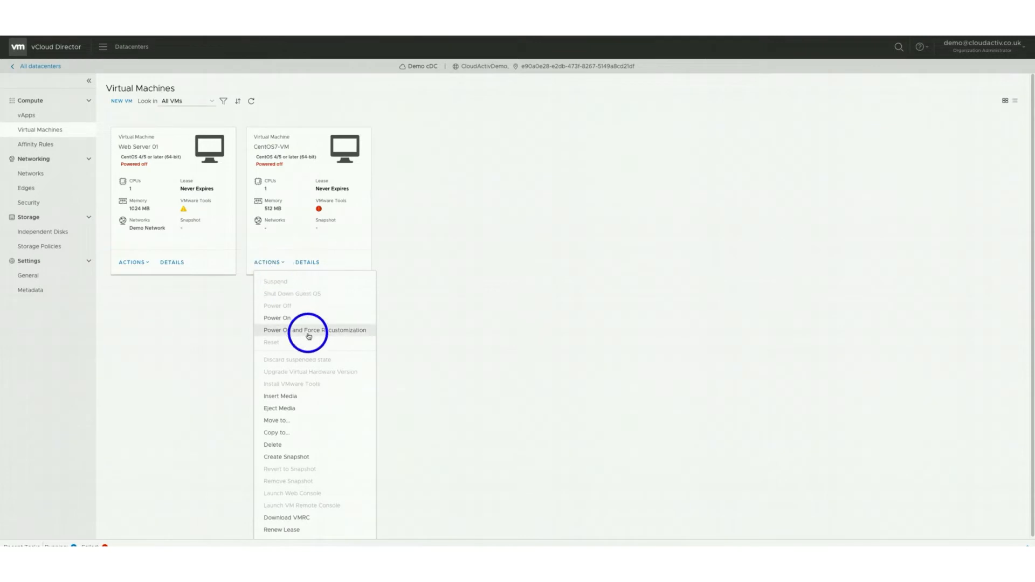
click(293, 396)
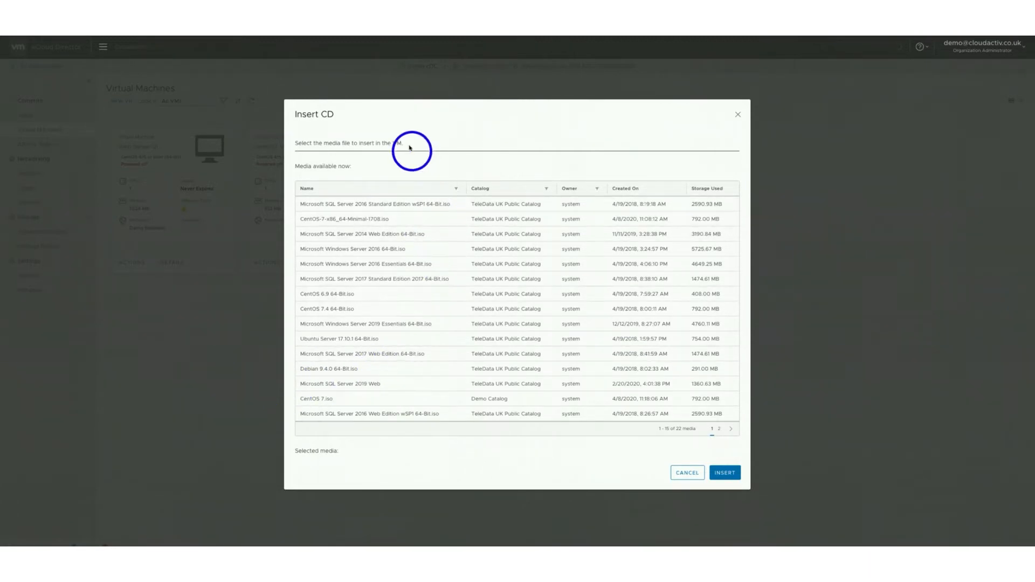
click(352, 398)
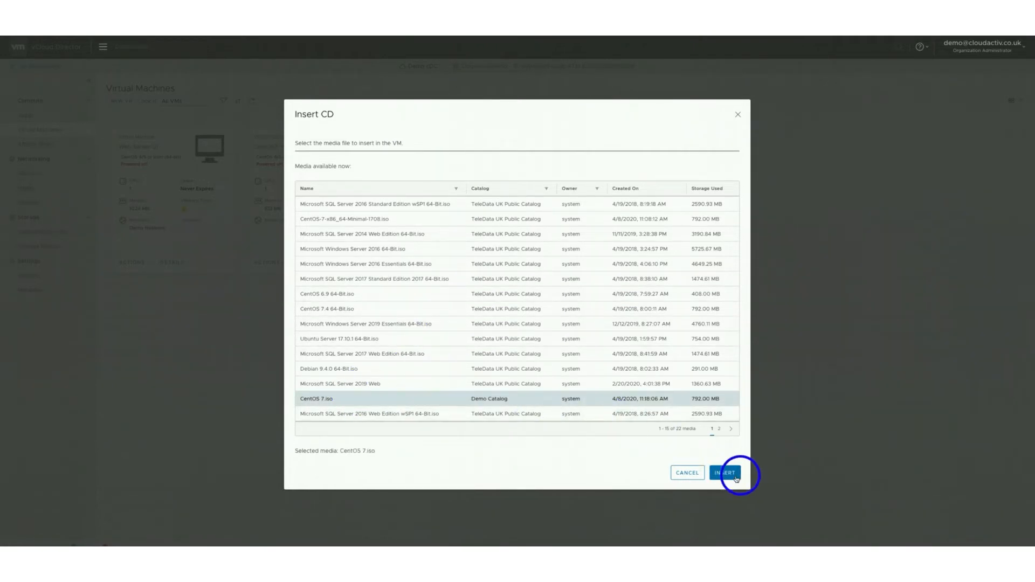
click(732, 476)
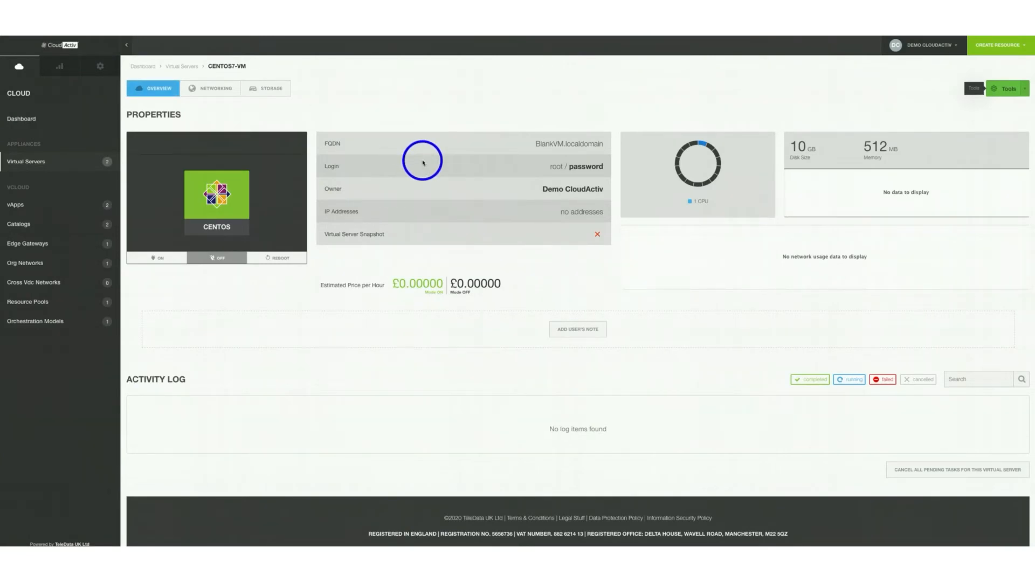
Create a vApp network for the CentOS7-VM vApp using the Demo Network org network
click(18, 204)
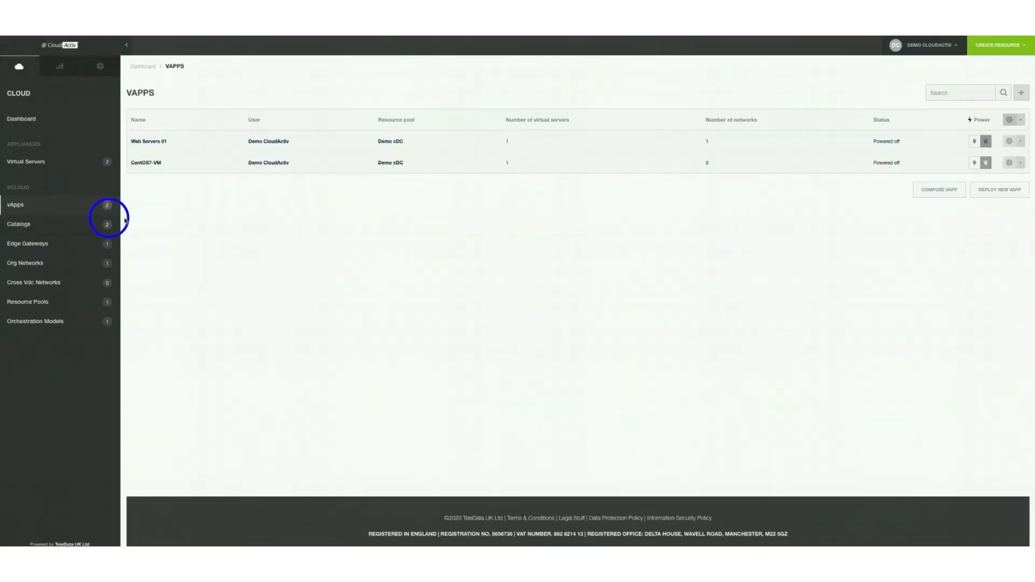
click(149, 166)
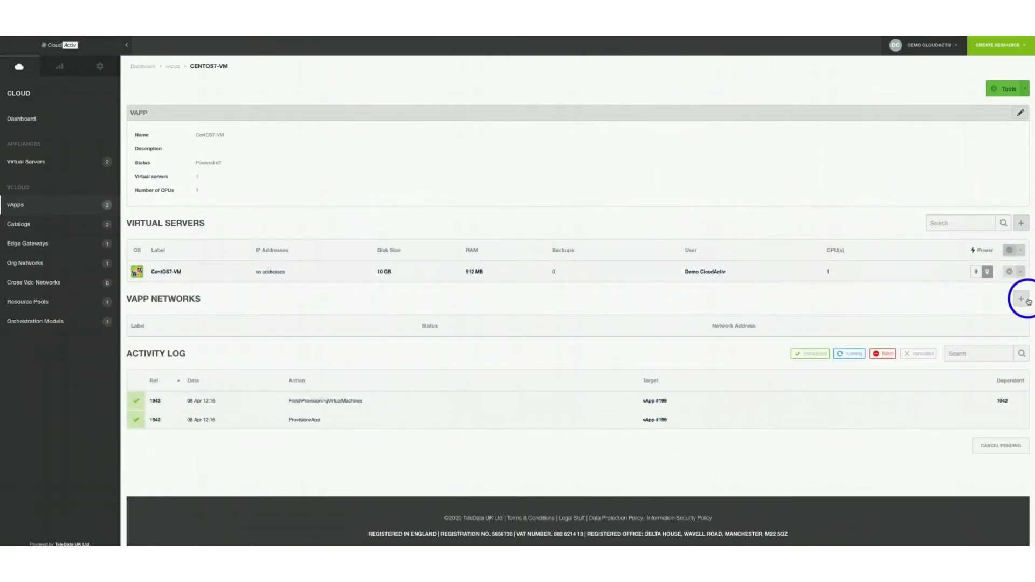
click(1028, 302)
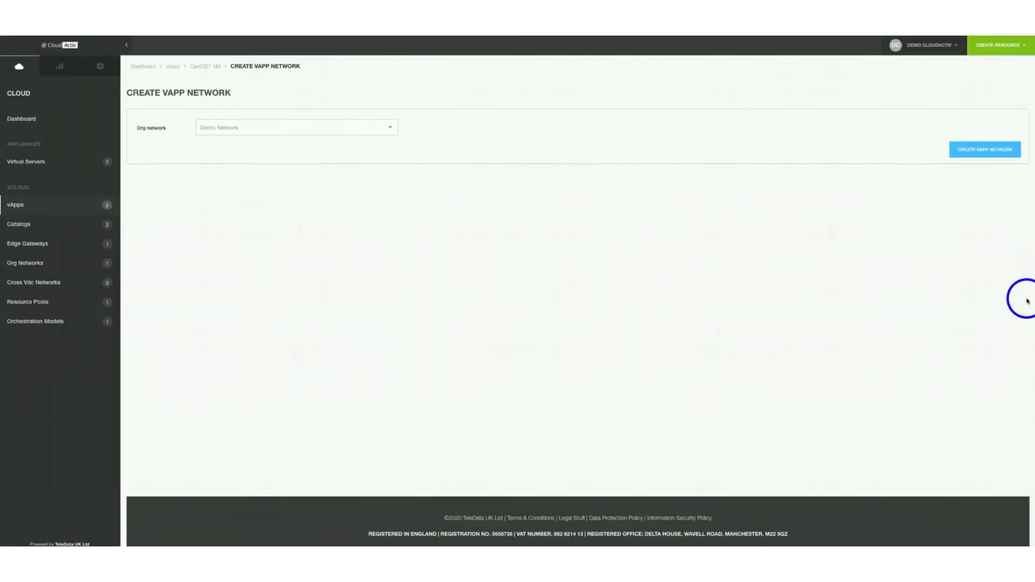
click(357, 134)
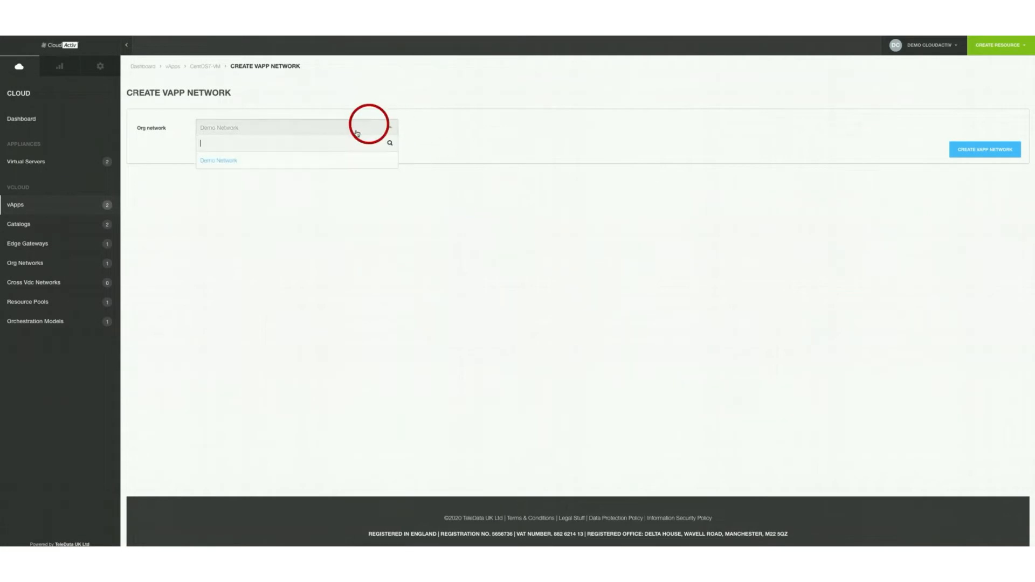
click(279, 161)
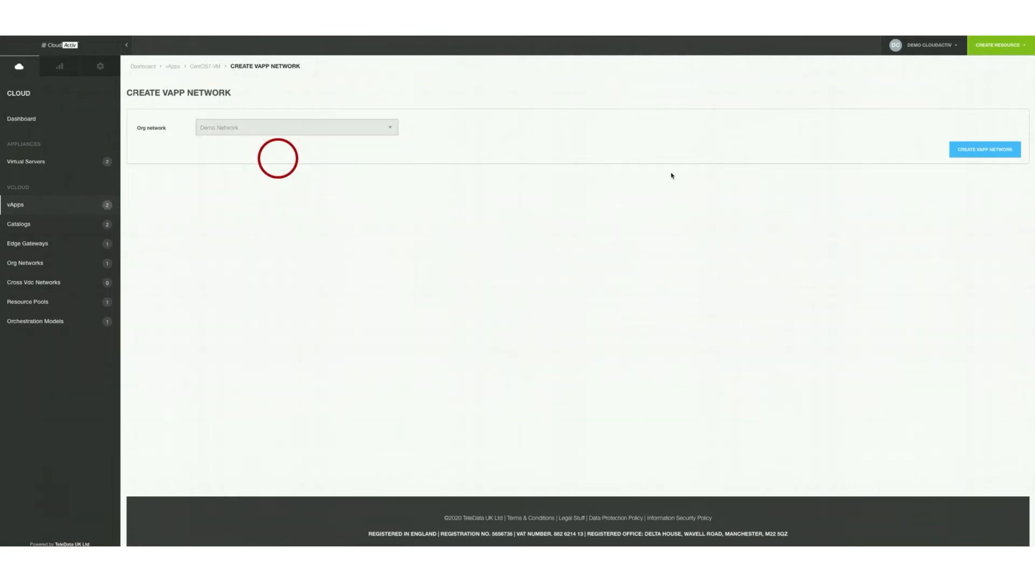
click(982, 156)
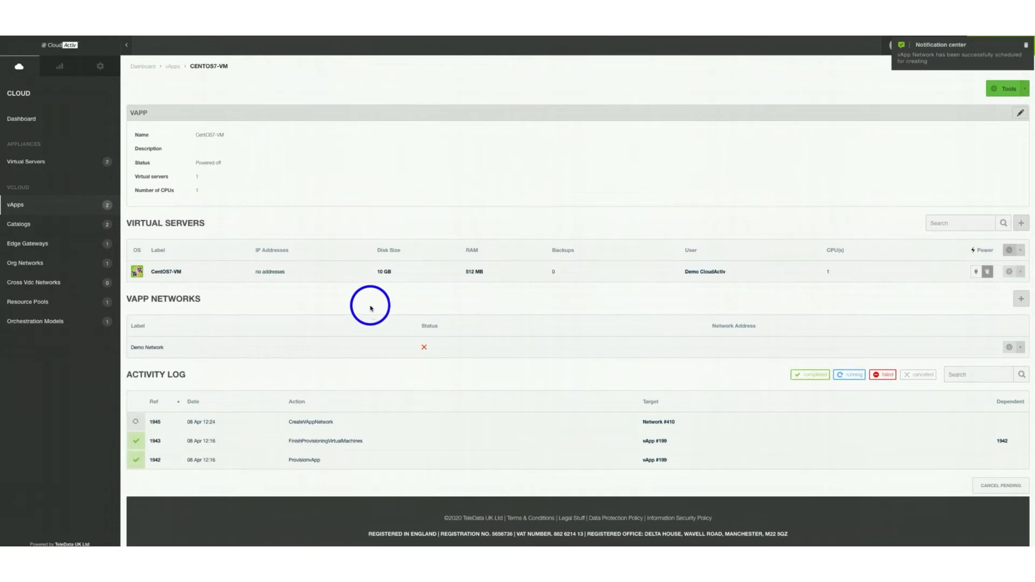
Add a connected network interface on Demo Network with the VMXNET 3 adapter to CentOS7-VM
click(162, 276)
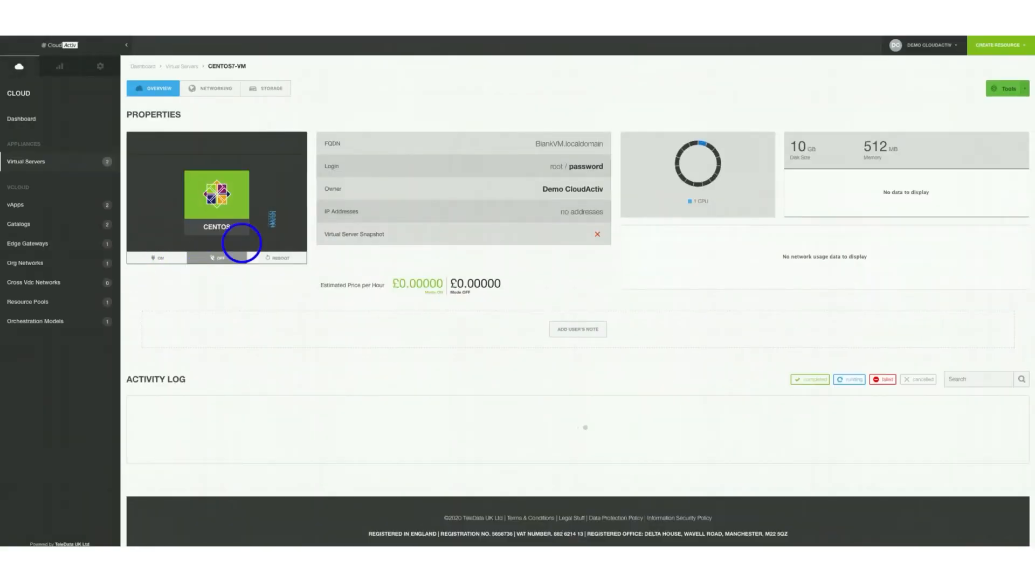
click(213, 94)
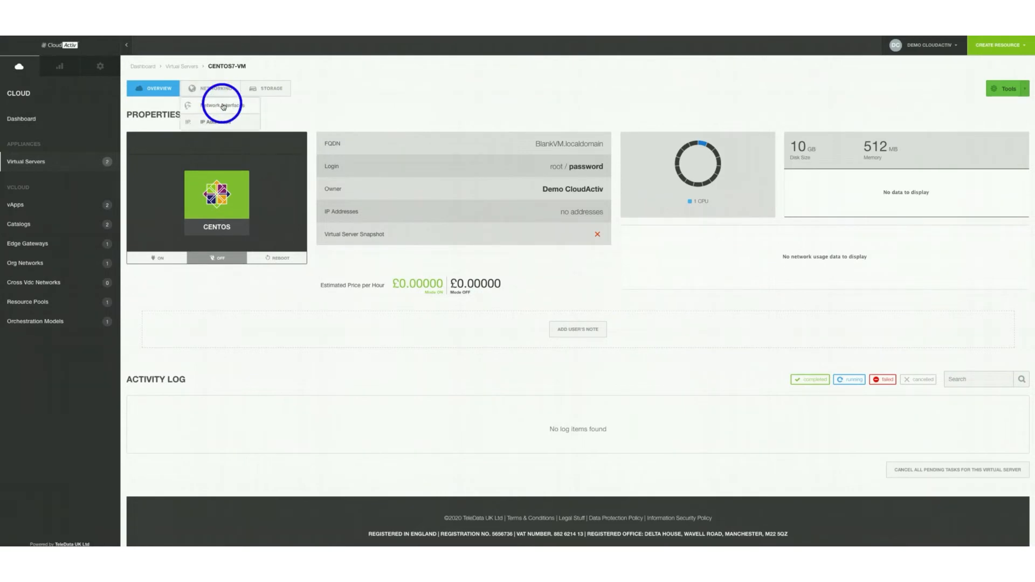
click(223, 106)
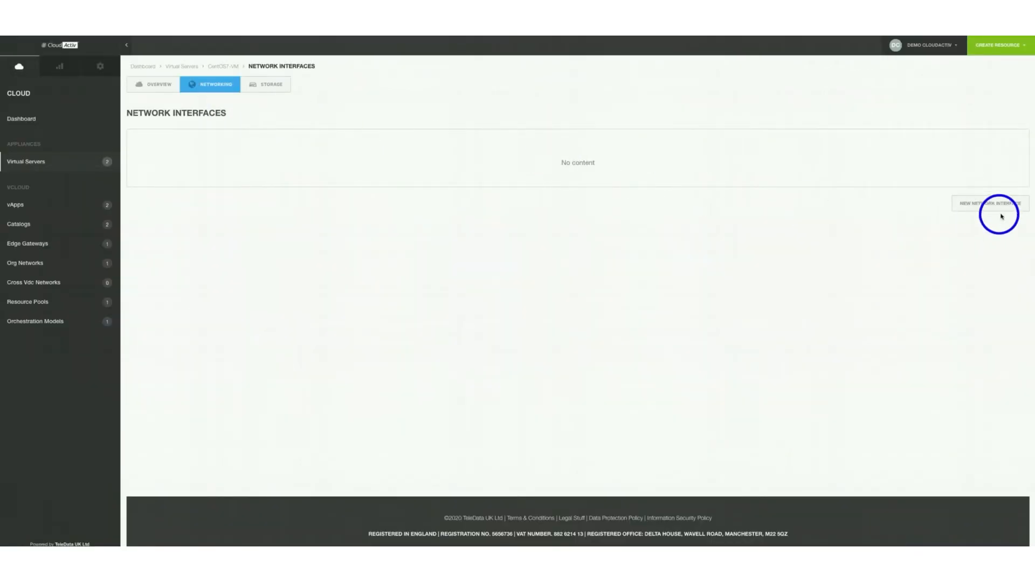
click(996, 209)
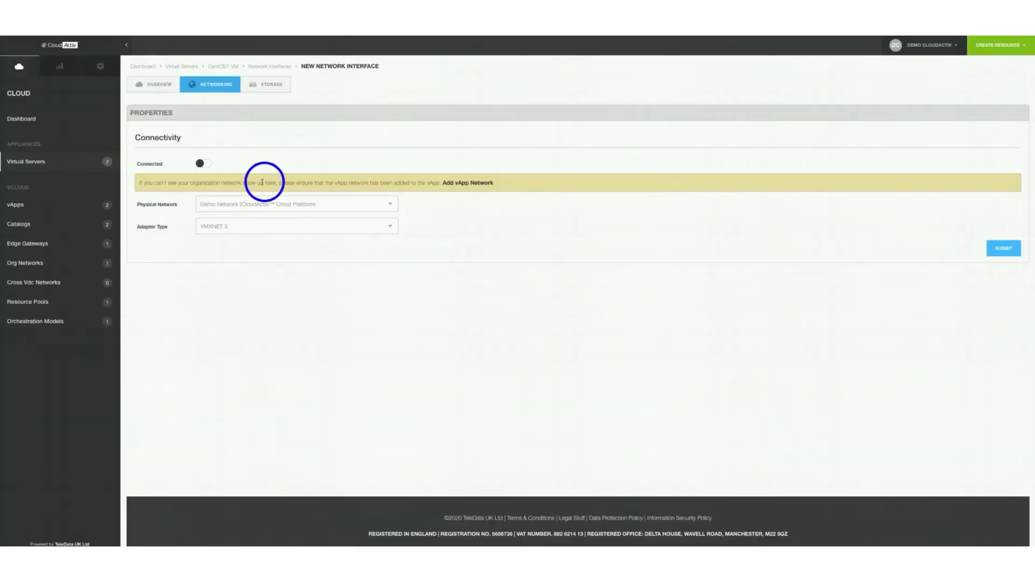
click(204, 164)
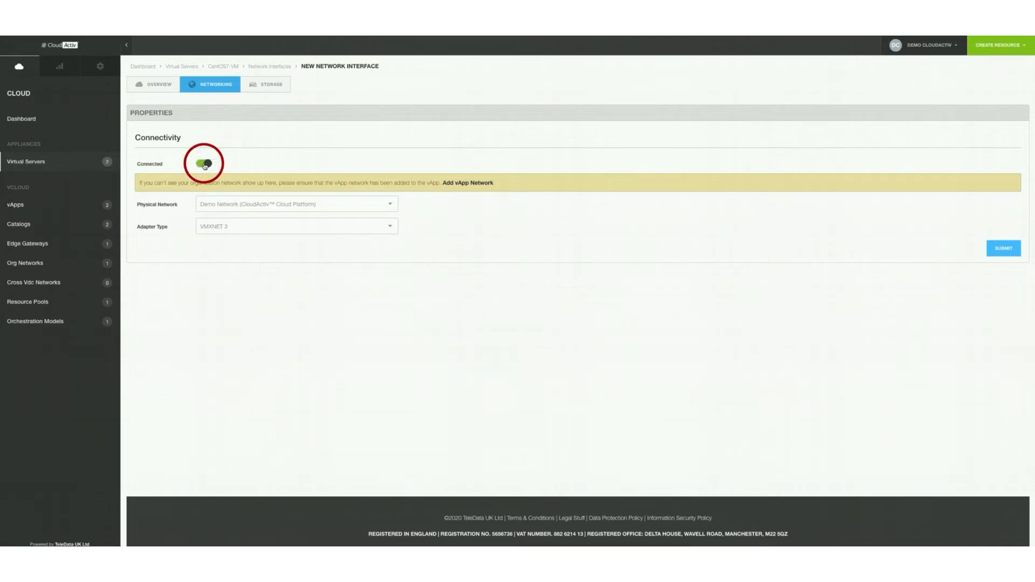
click(306, 204)
click(280, 237)
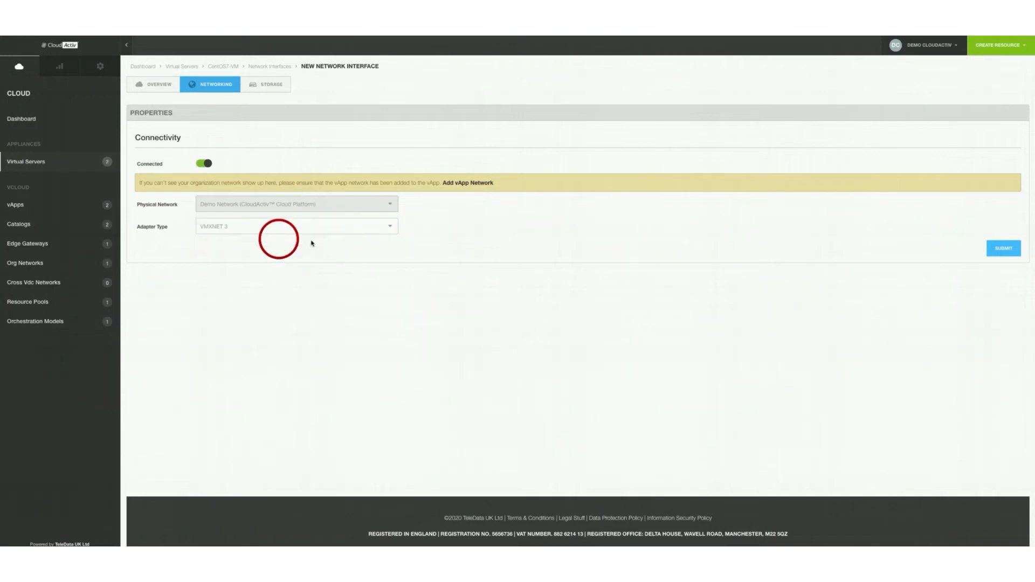
click(1008, 254)
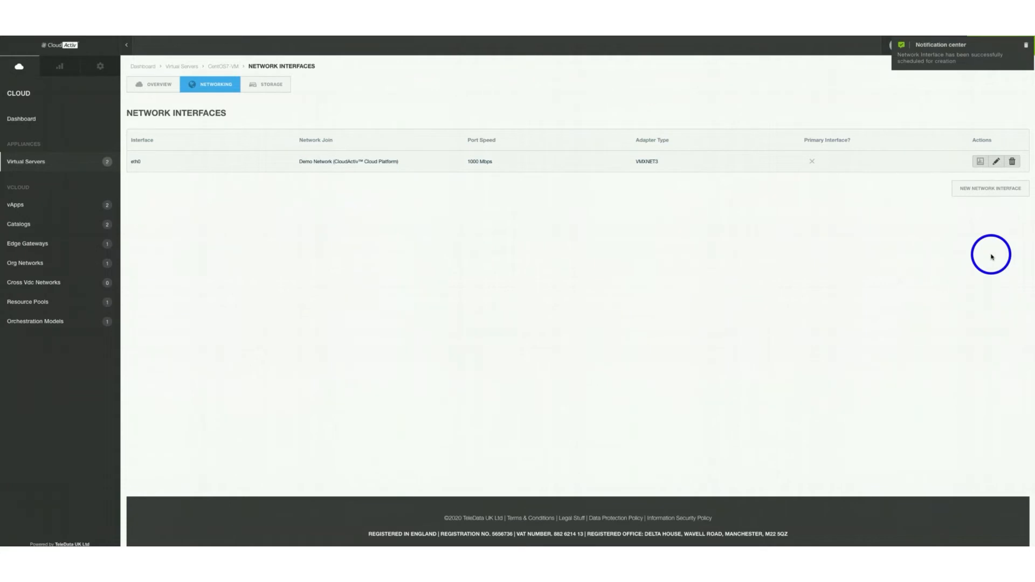
Power on CentOS7-VM from its Properties overview and open its console
click(157, 86)
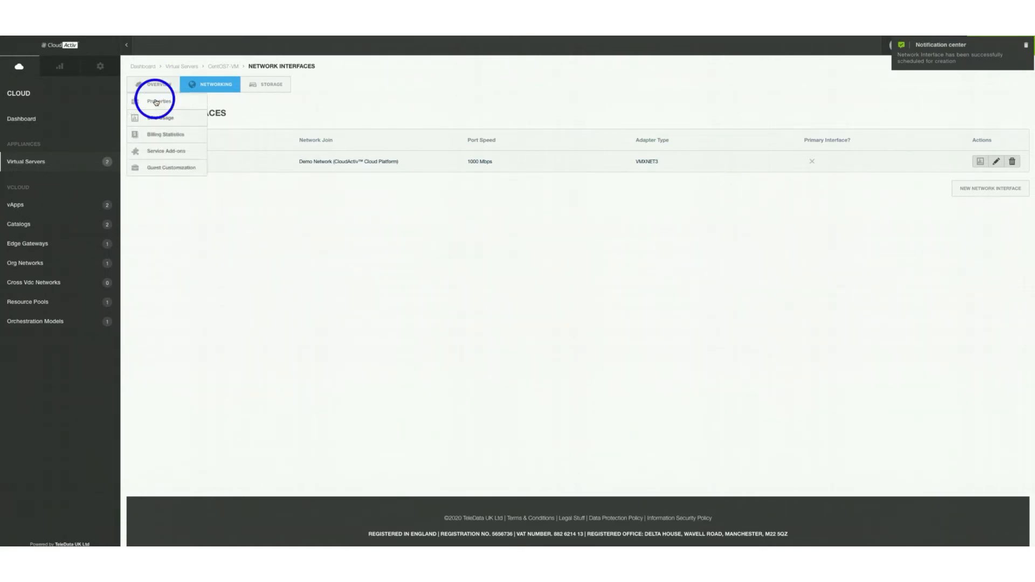
click(156, 102)
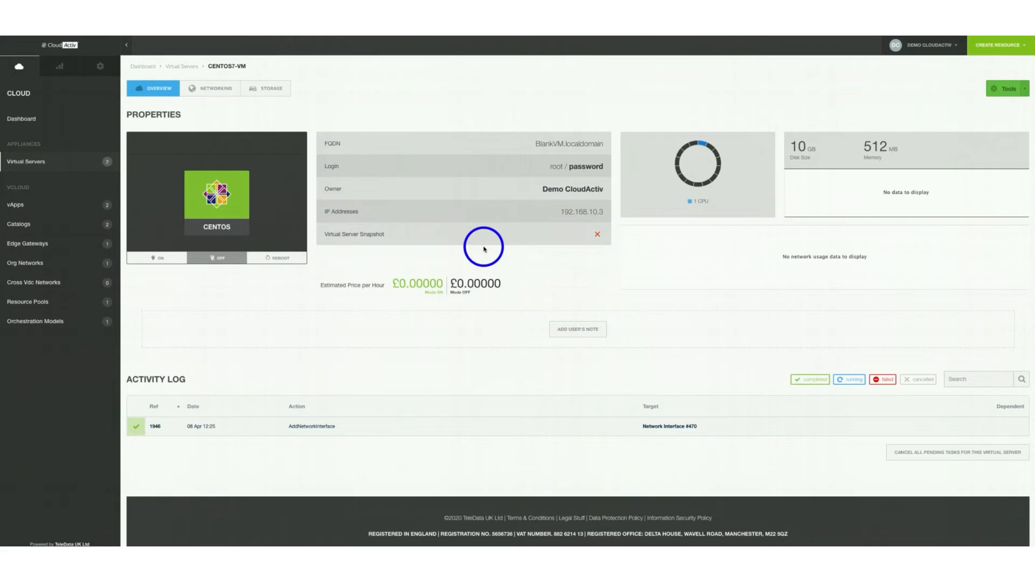
click(161, 258)
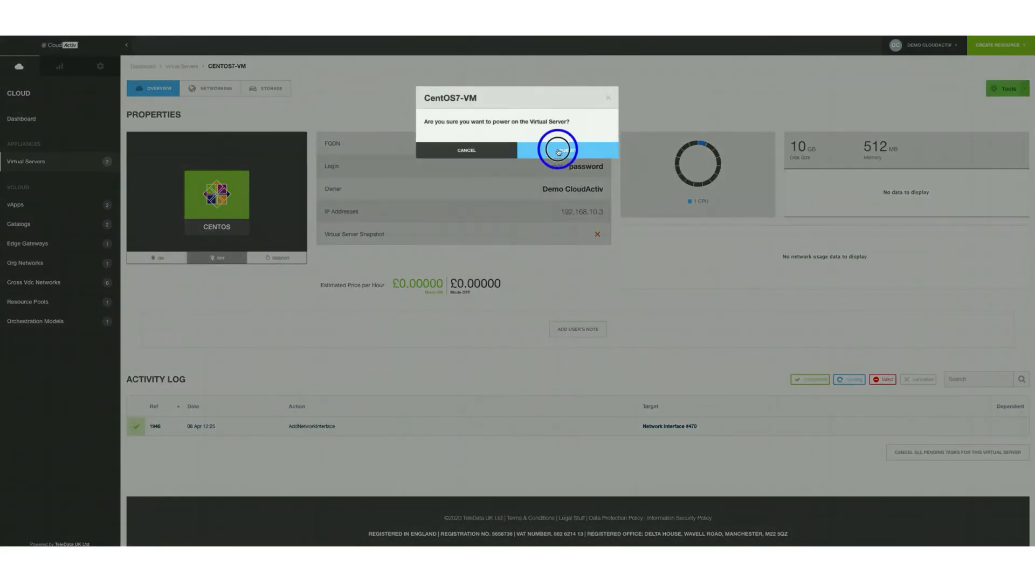
click(557, 151)
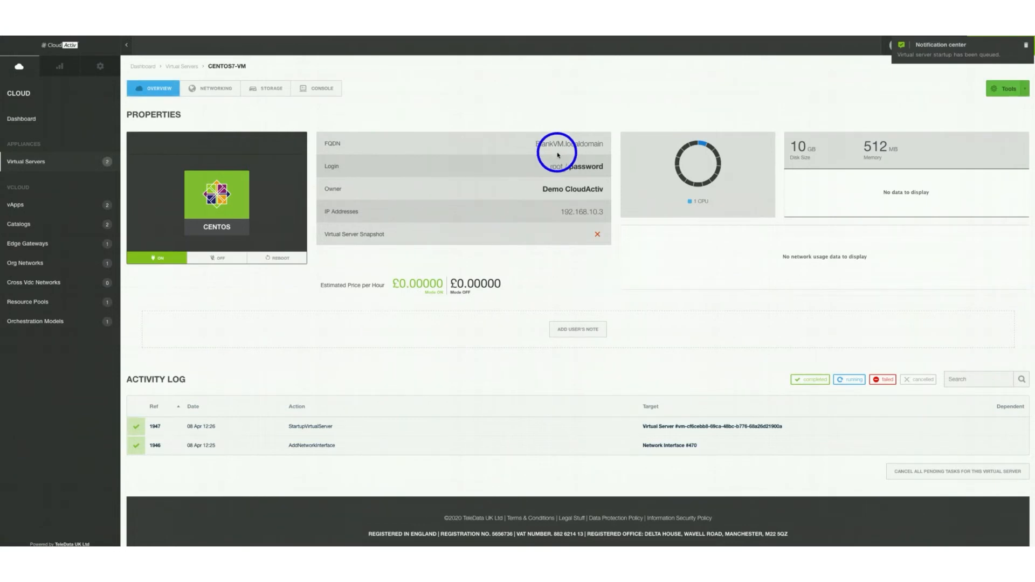
click(324, 94)
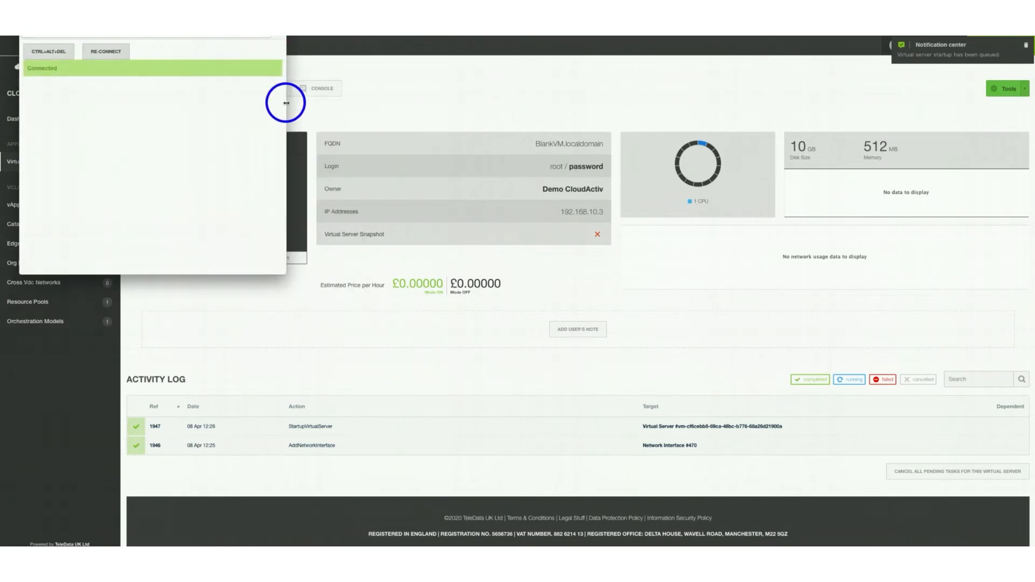
Boot the VM from the boot menu's Install CentOS 7 entry and start the installer
click(258, 119)
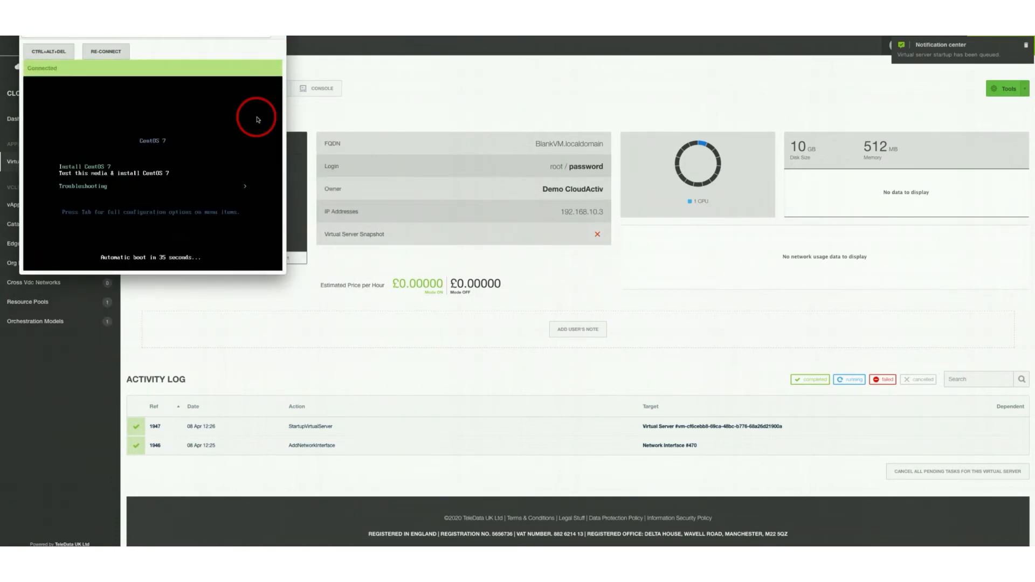
key(Up)
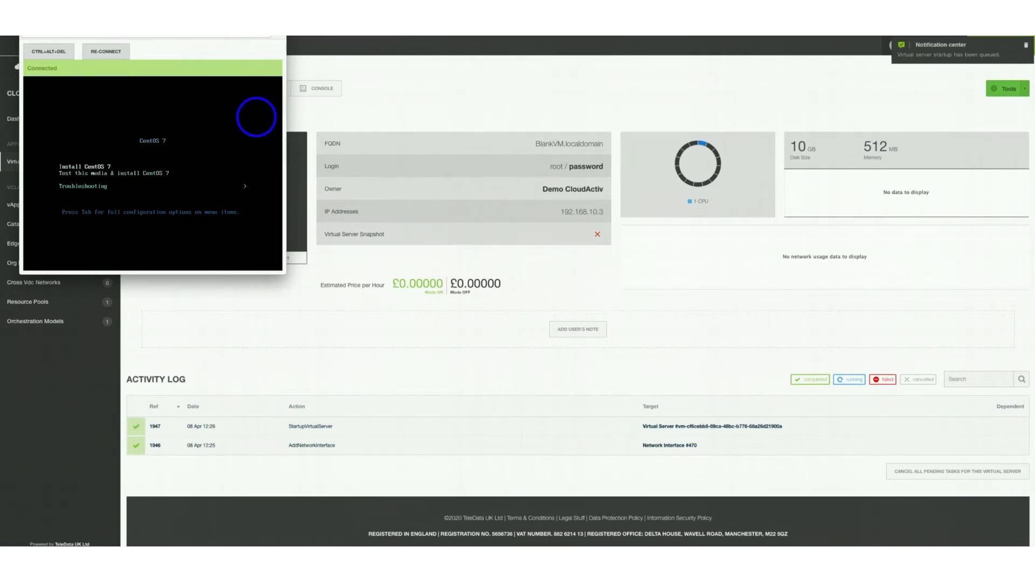
key(Return)
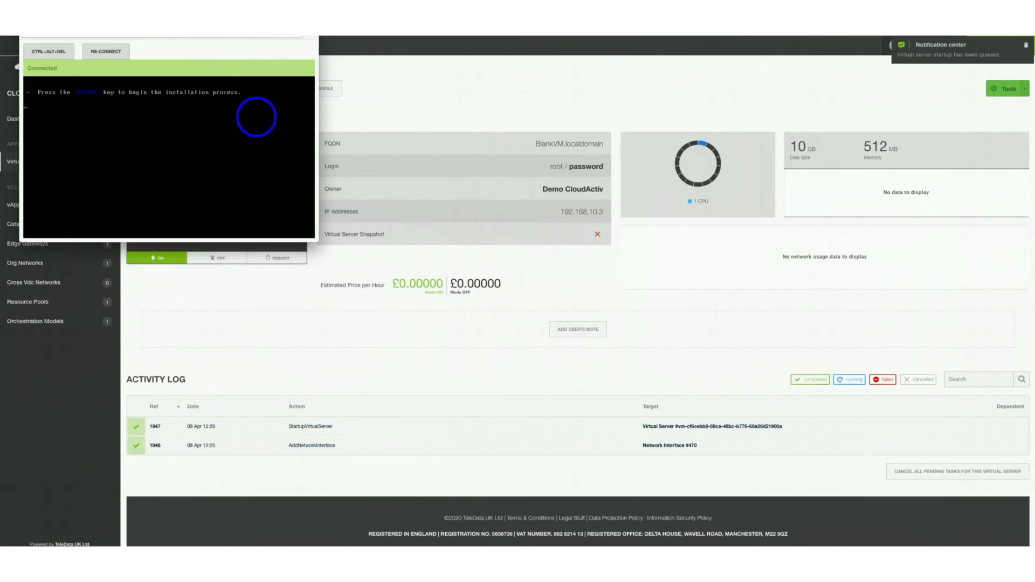
key(Return)
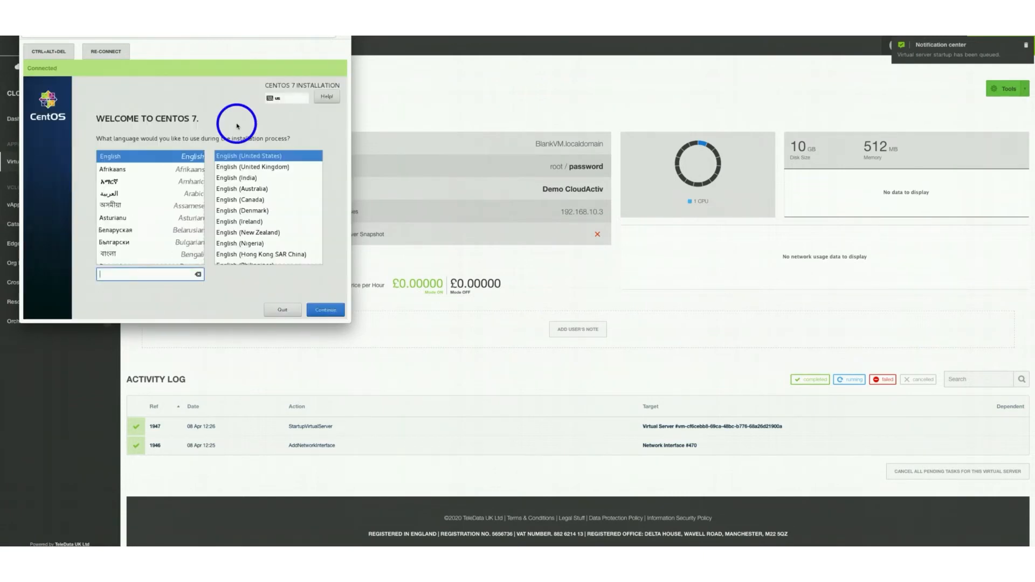
Choose English (United Kingdom) and automatic partitioning on the 10 GiB VMware disk
click(264, 168)
click(318, 311)
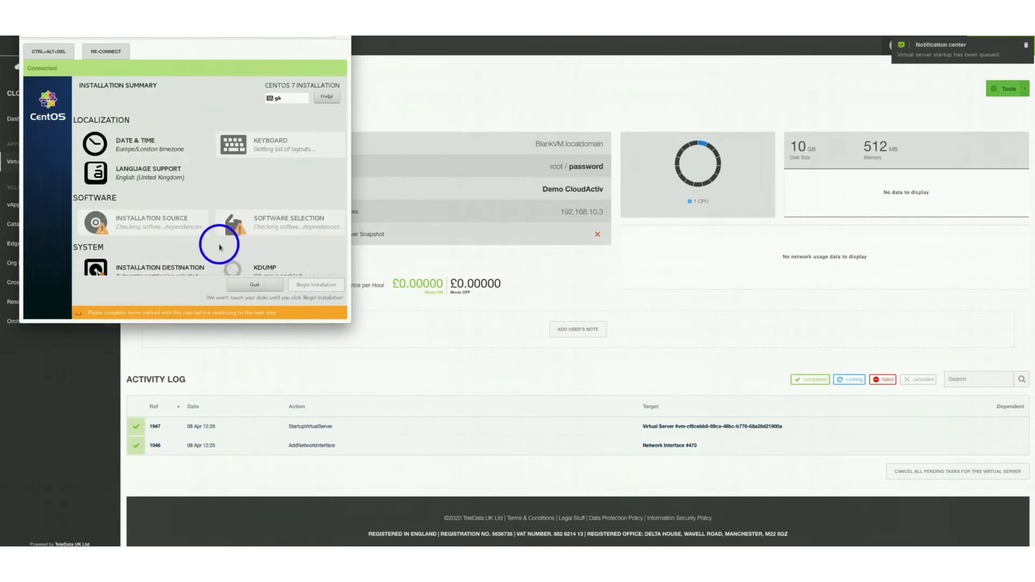
scroll(220, 238, down, 2)
click(159, 229)
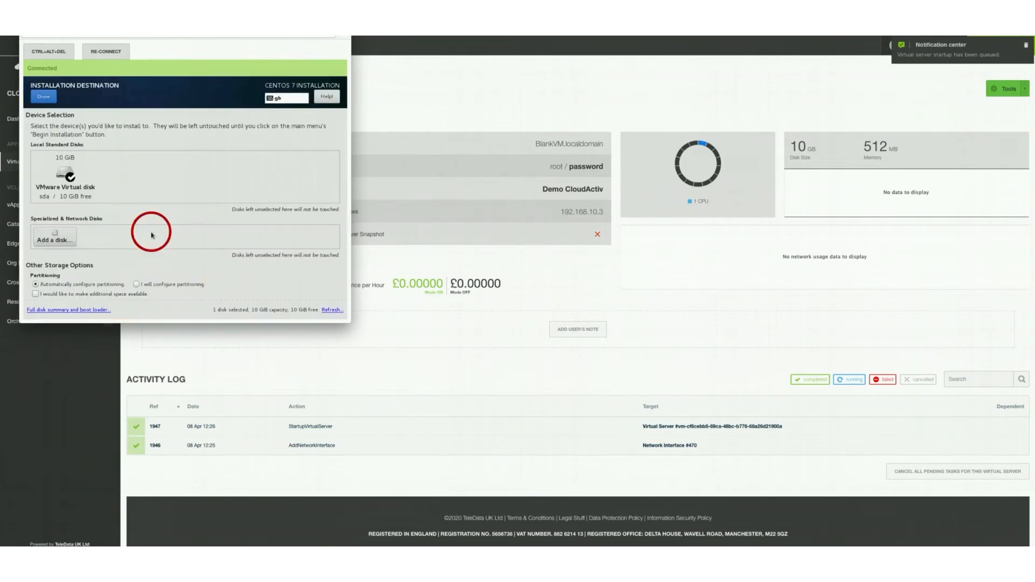
click(79, 188)
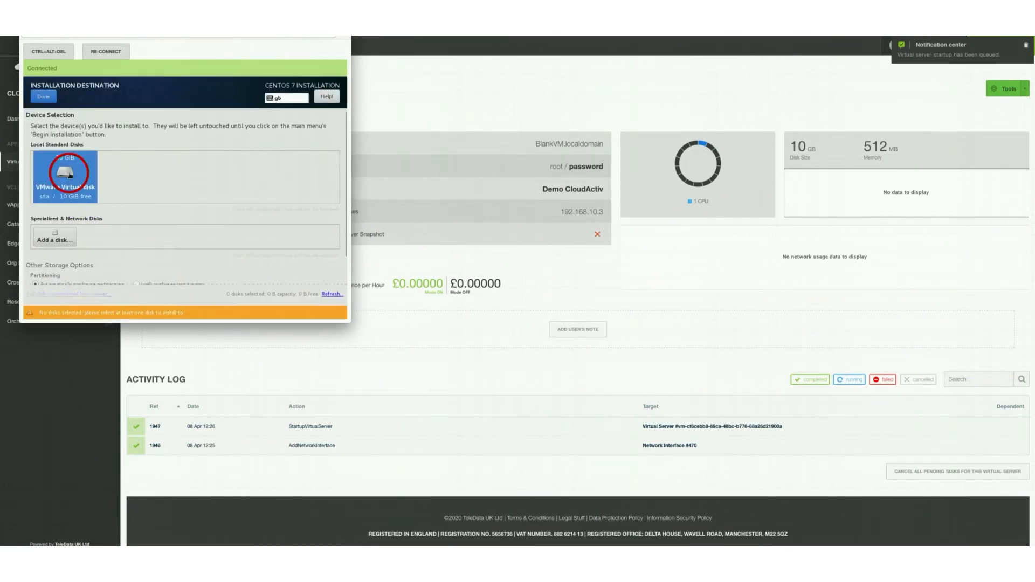
click(48, 103)
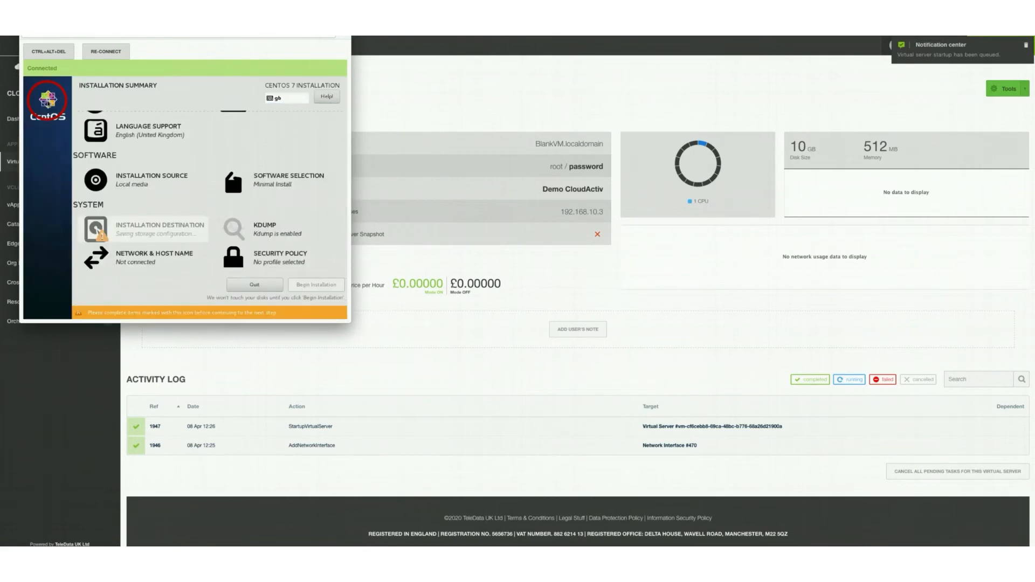
scroll(211, 247, up, 1)
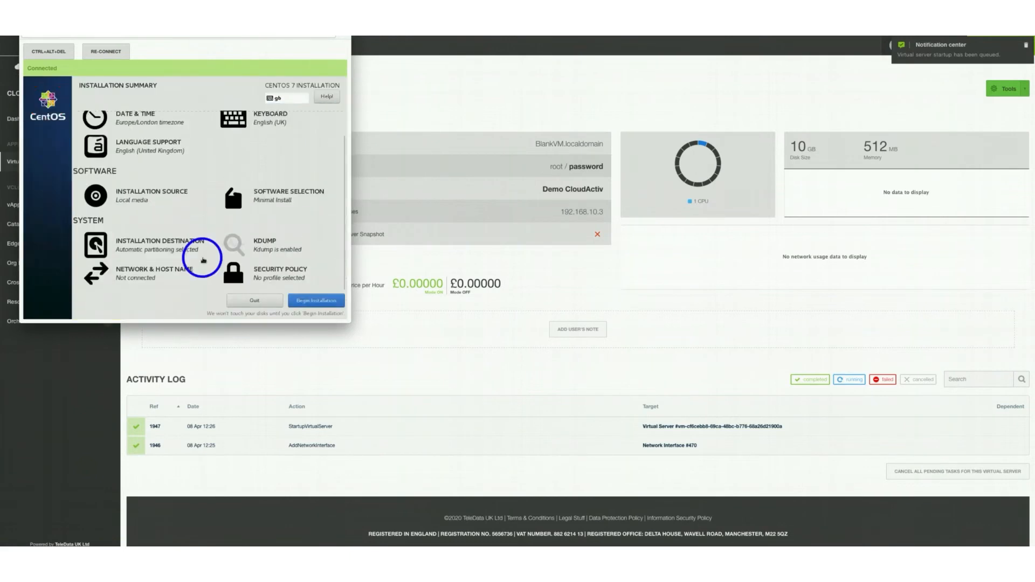
click(141, 278)
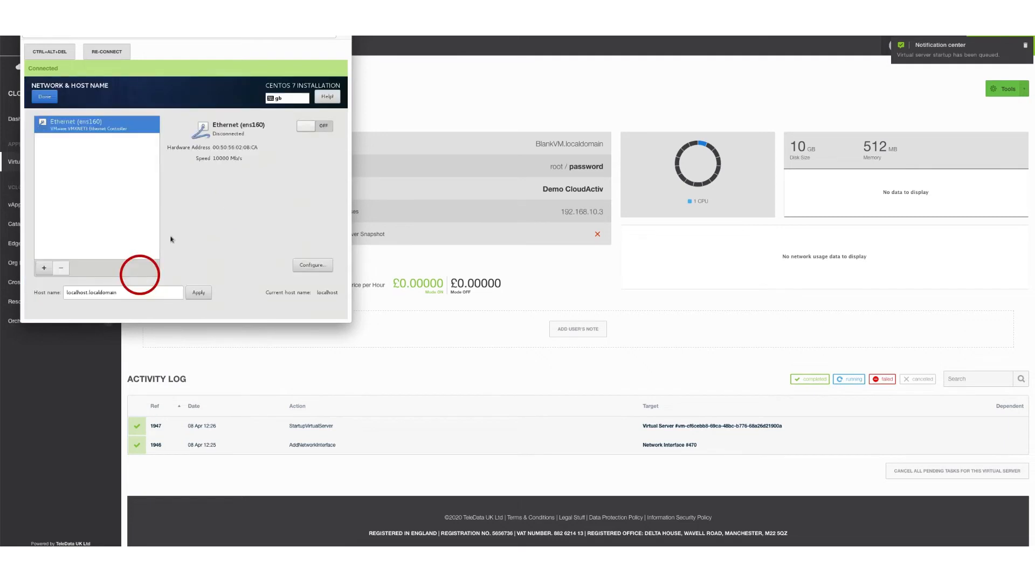
For ens160, set the IPv6 method to Ignore and the IPv4 method to Manual
click(311, 265)
click(306, 133)
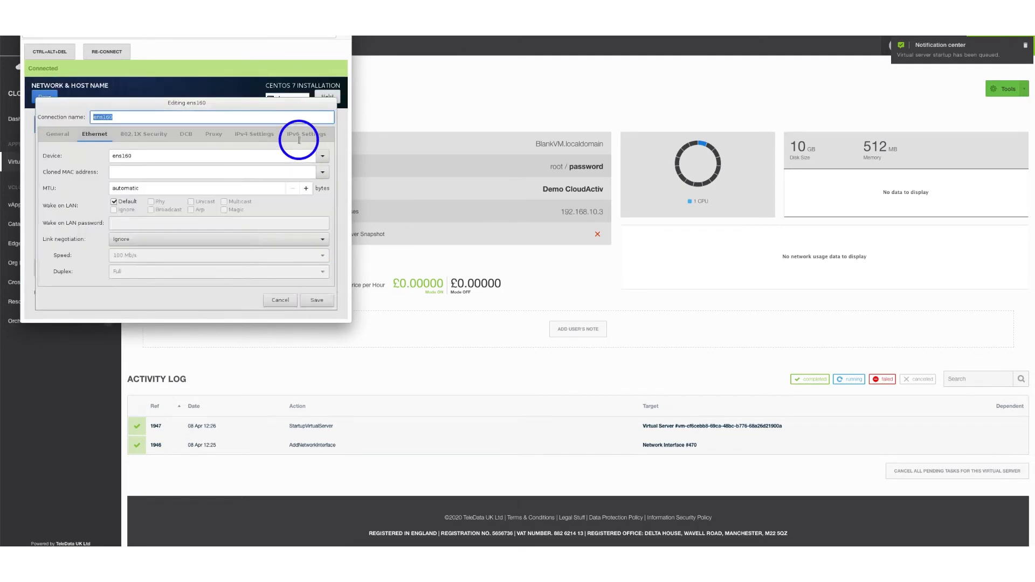
click(209, 151)
click(208, 143)
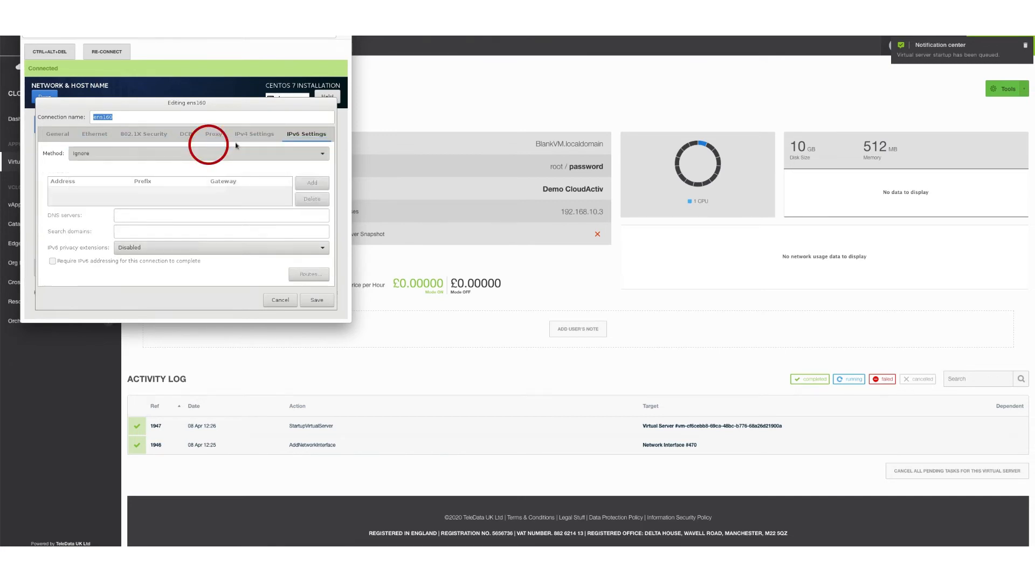
click(251, 137)
click(224, 152)
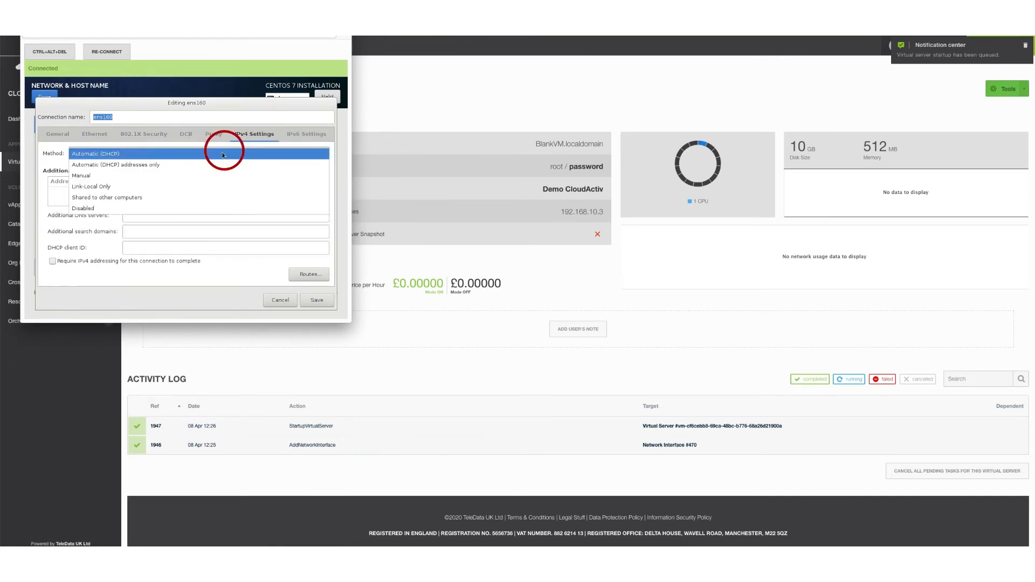
click(199, 173)
Save static IPv4 192.168.10.3, netmask 255.255.255.0, gateway 192.168.10.1, DNS 8.8.8.8,8.8.4.4
click(310, 181)
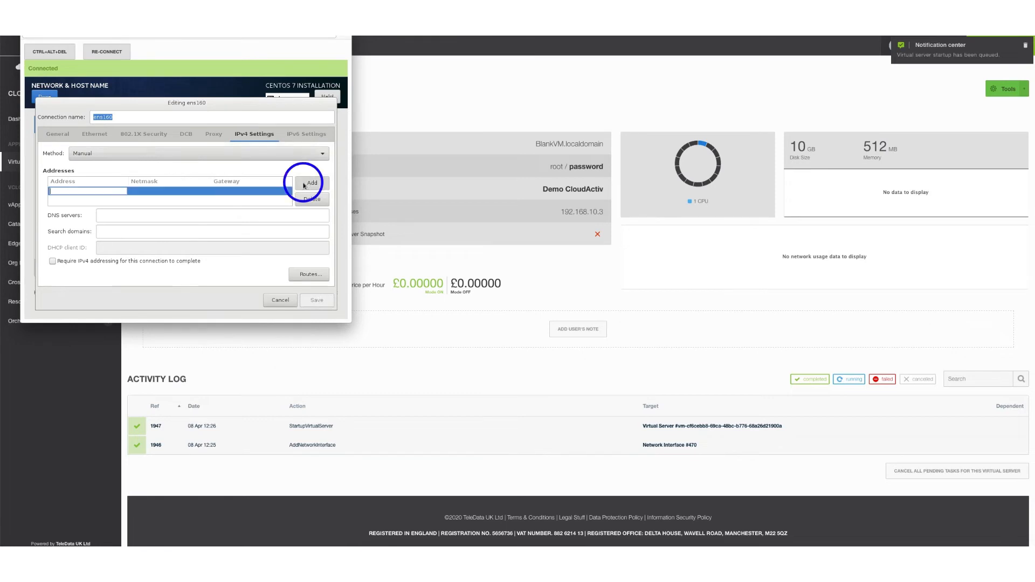
click(126, 193)
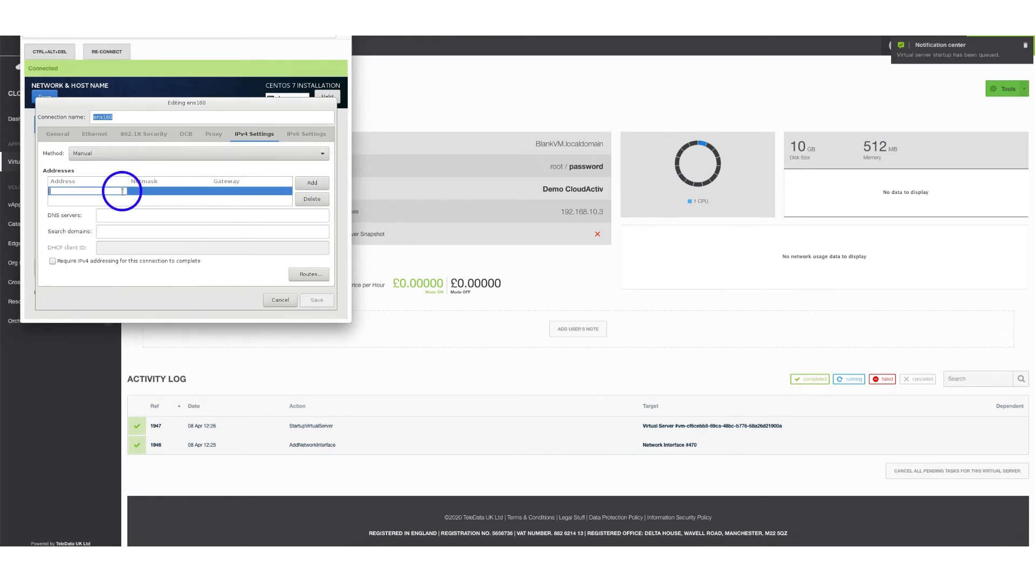
text(192.168.10.3)
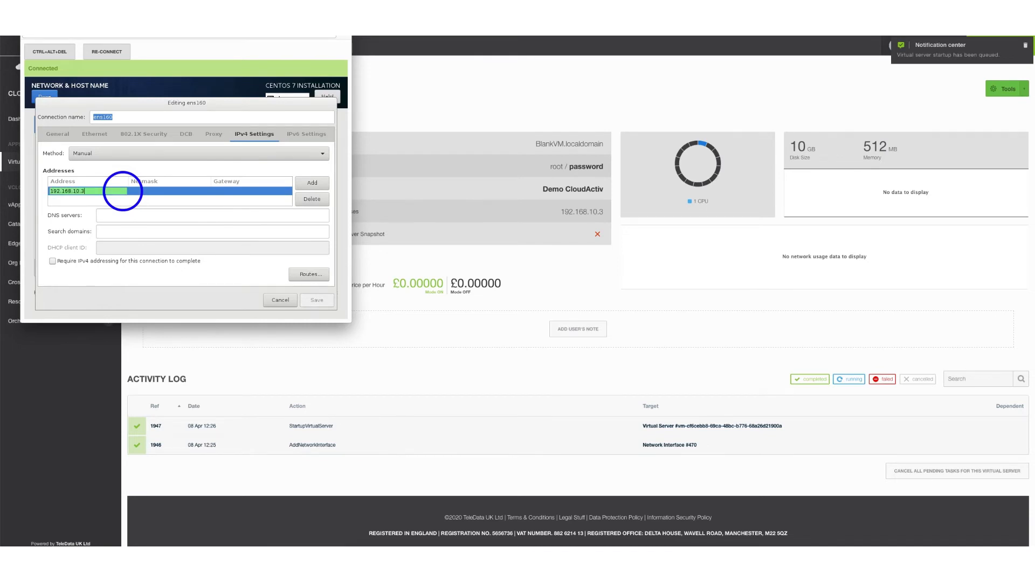
click(145, 191)
text(2)
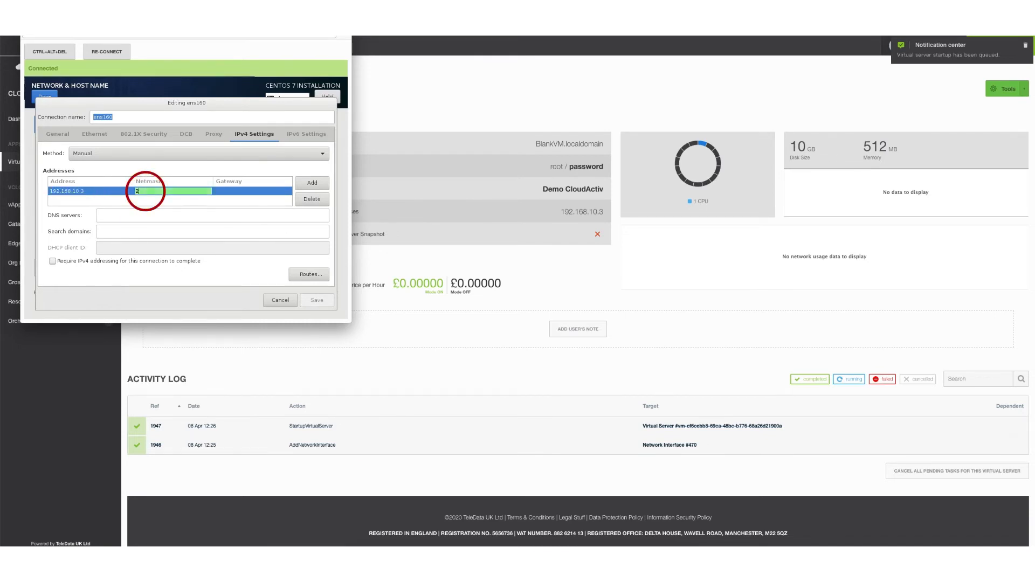
text(55.2)
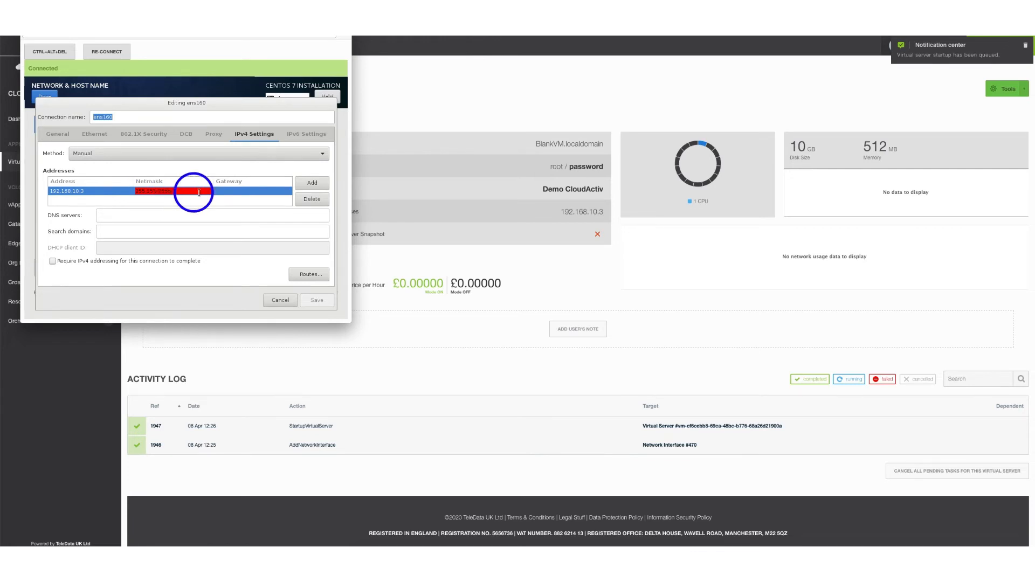
text(55.255)
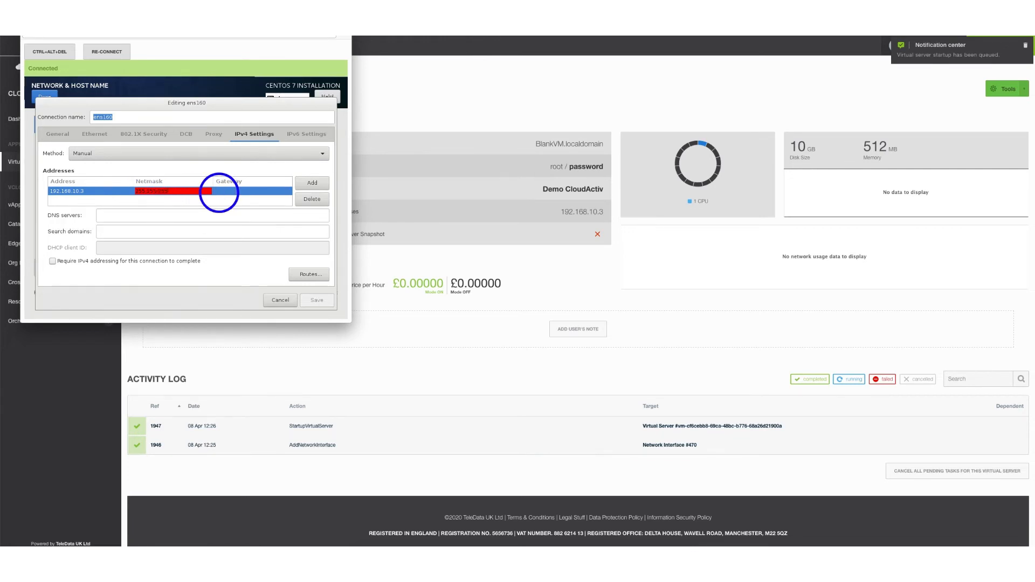
text(.0)
click(219, 192)
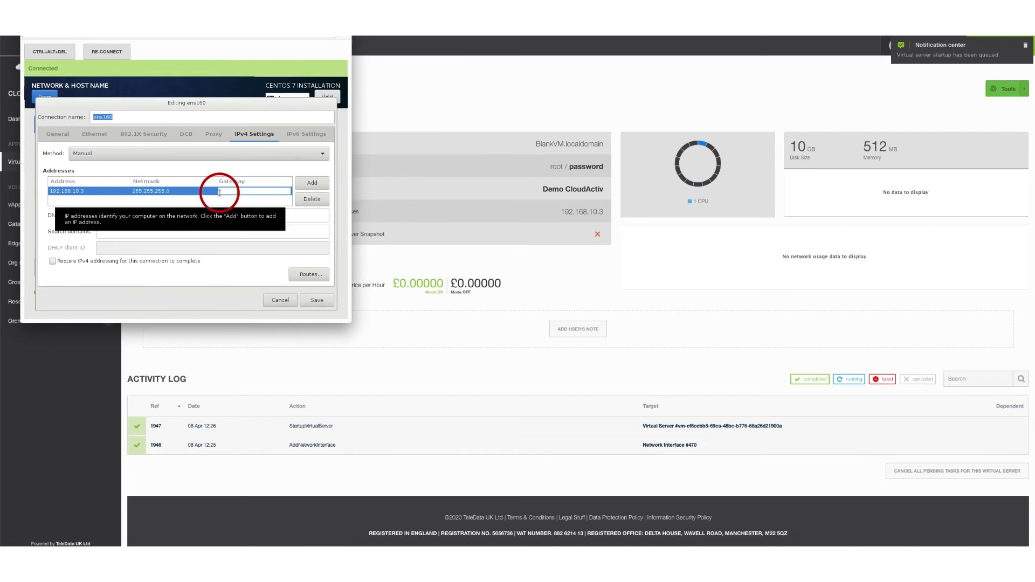
text(19)
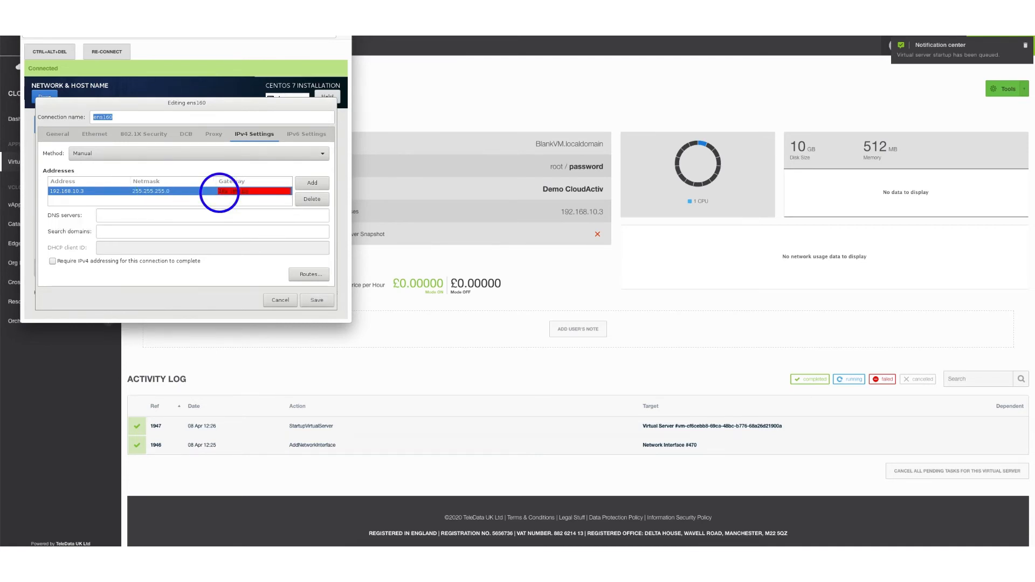
text(2.168.10.1)
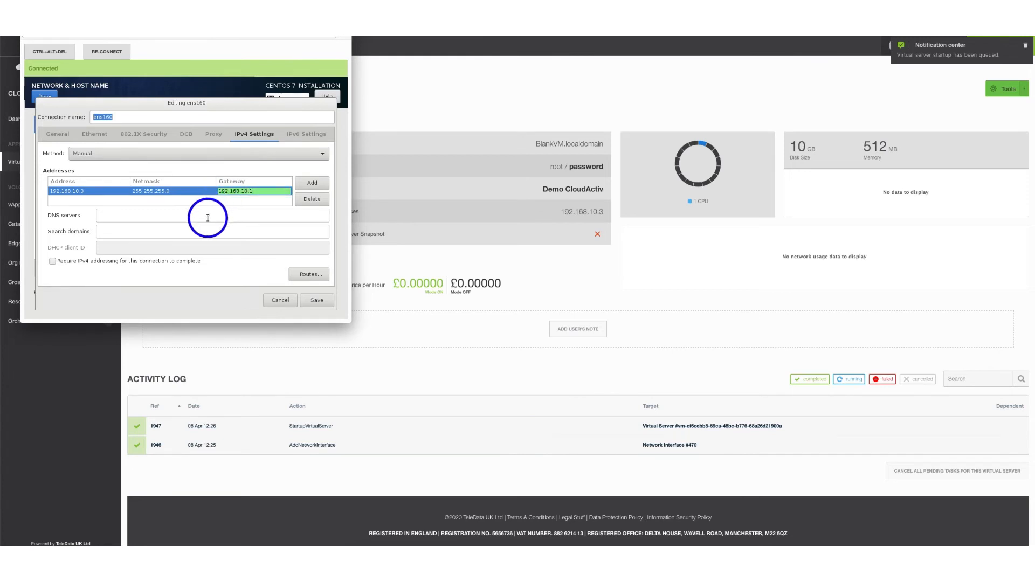
click(205, 219)
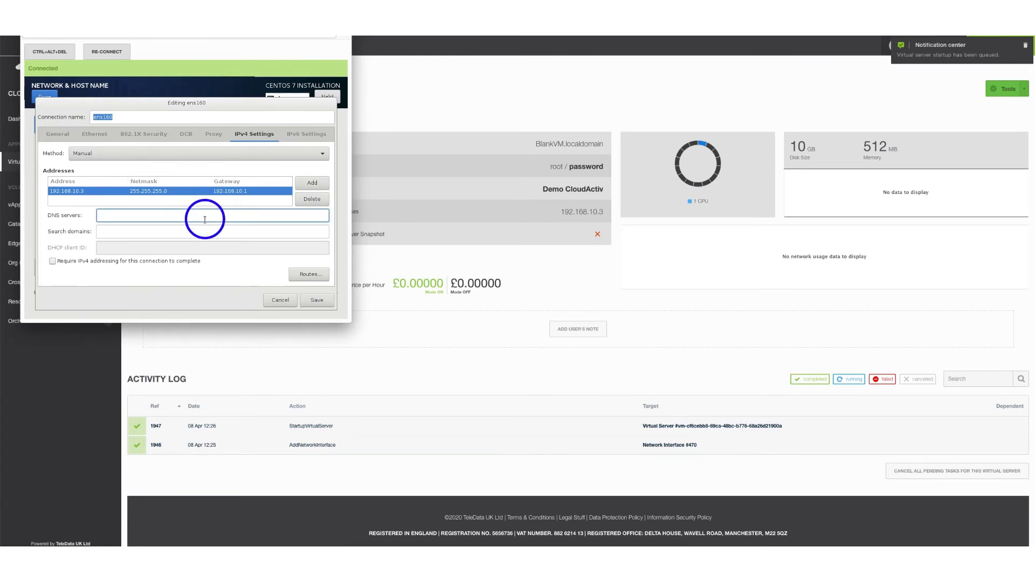
text(8.8.)
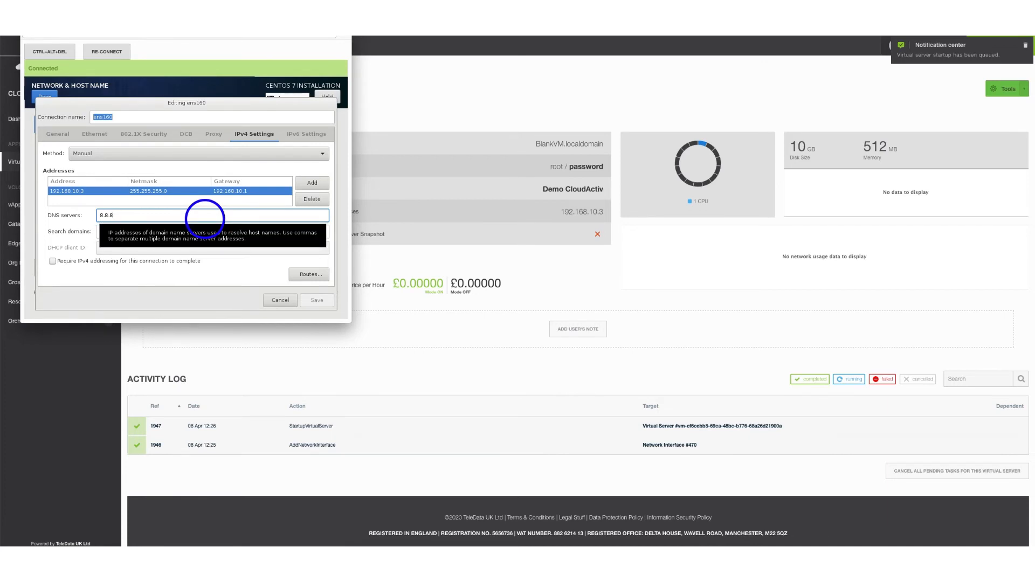
text(8)
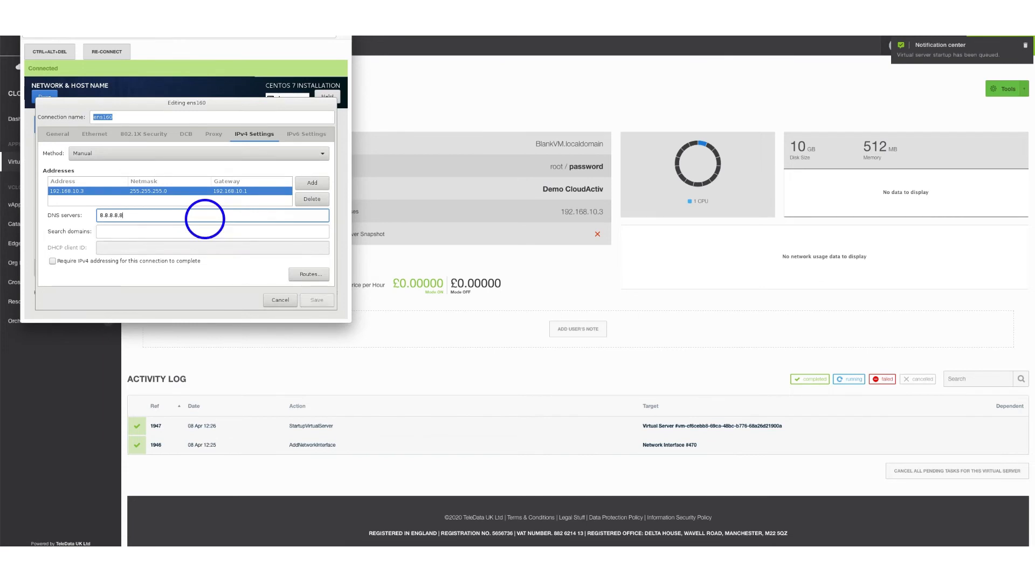
text(,)
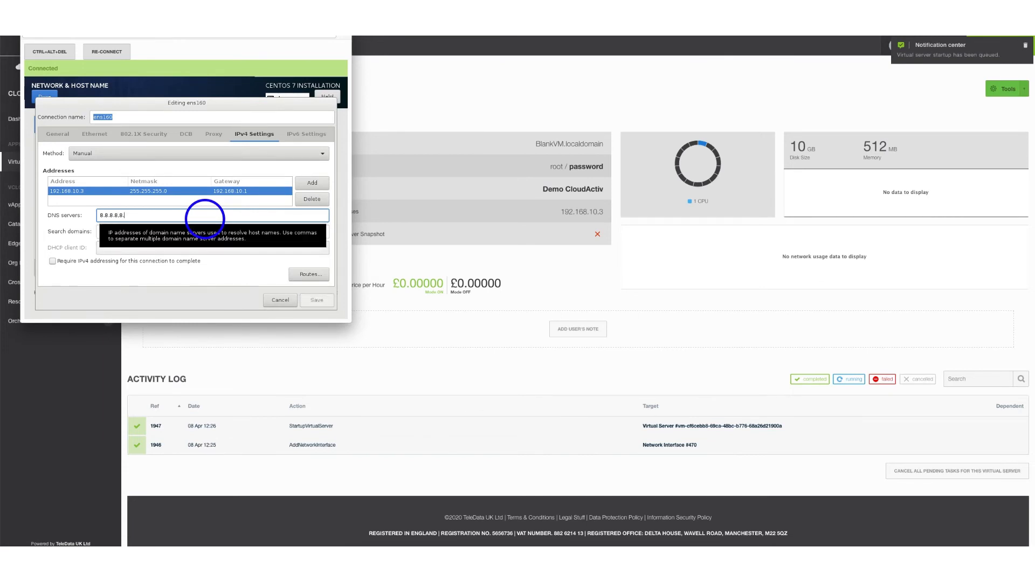
text(8.8.4.4)
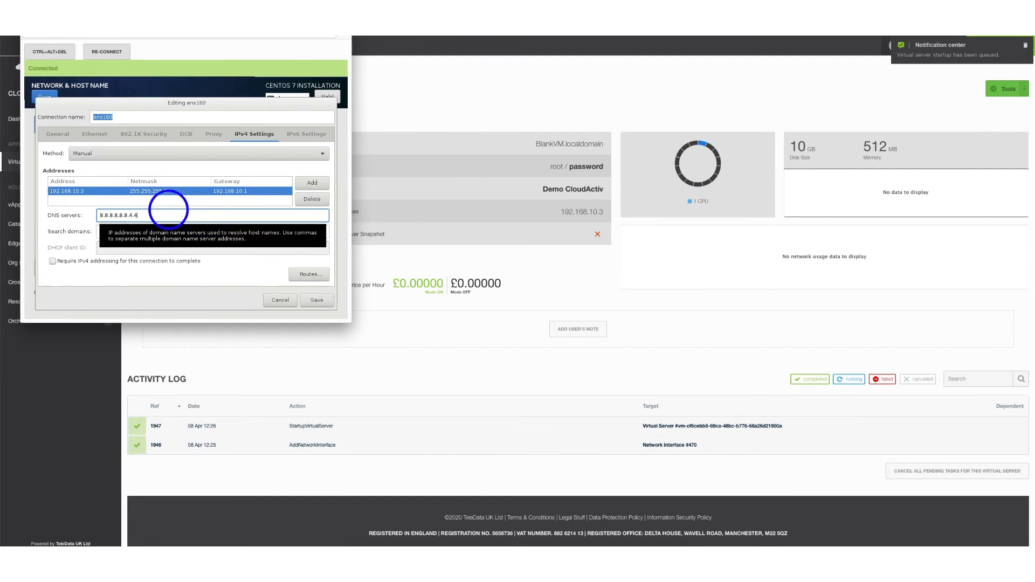
click(310, 300)
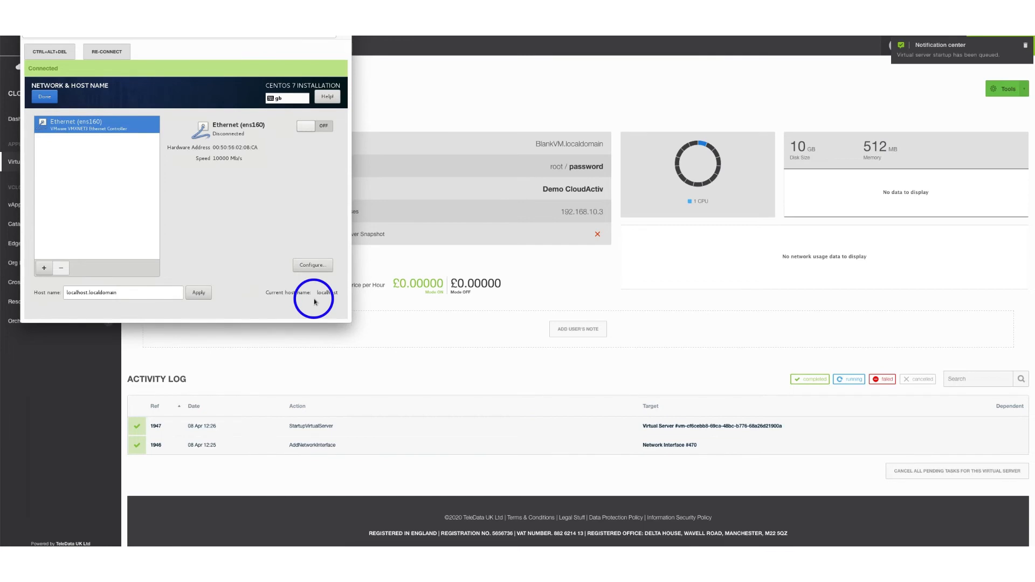
Replace the host name localhost.localdomain with CentOS7.local and apply it
click(143, 296)
drag(127, 292, 66, 293)
text(Cent)
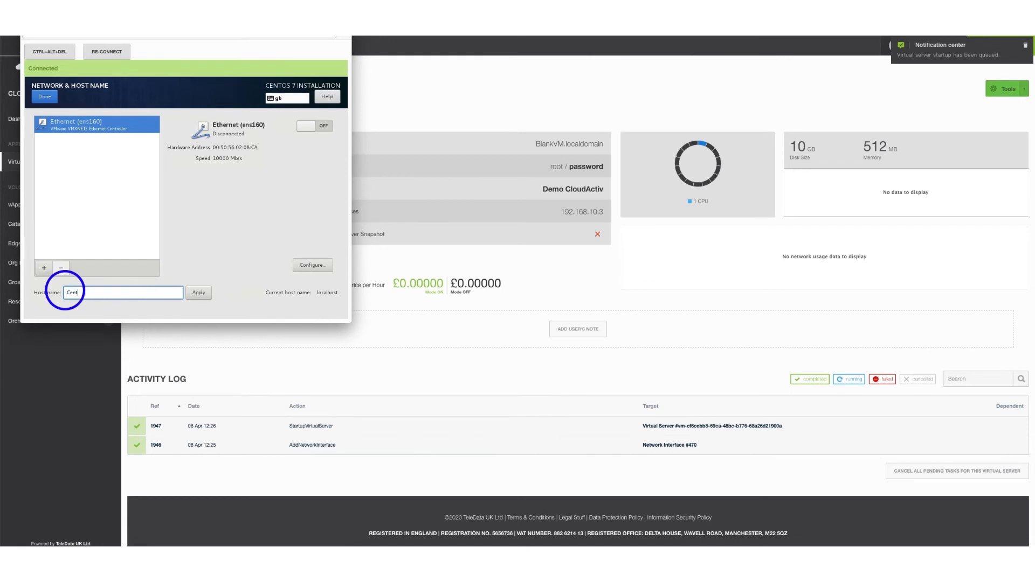
text(OS7.)
text(lo)
text(.)
click(196, 293)
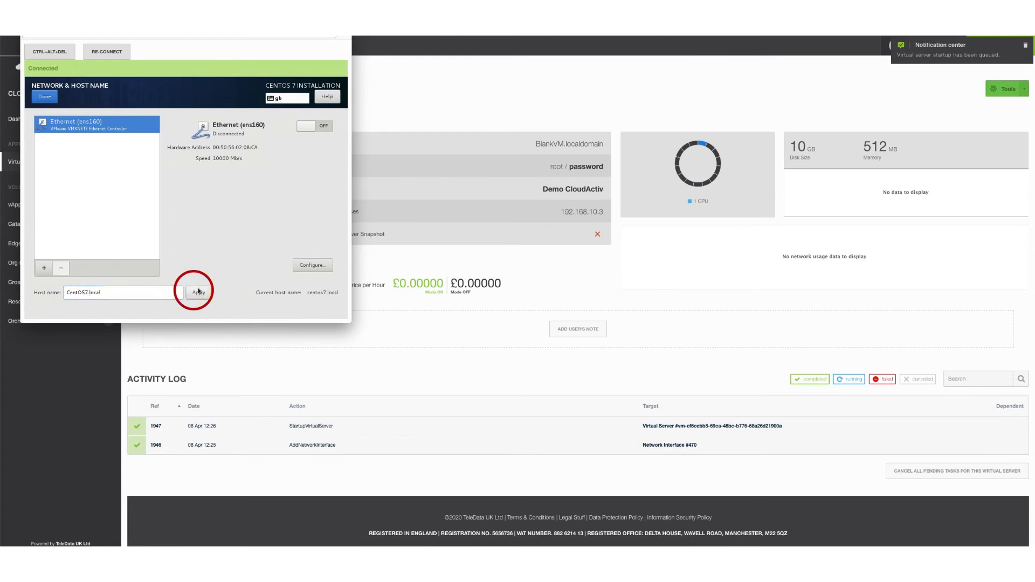
Switch the ens160 Ethernet connection on and return to the installation summary
click(311, 131)
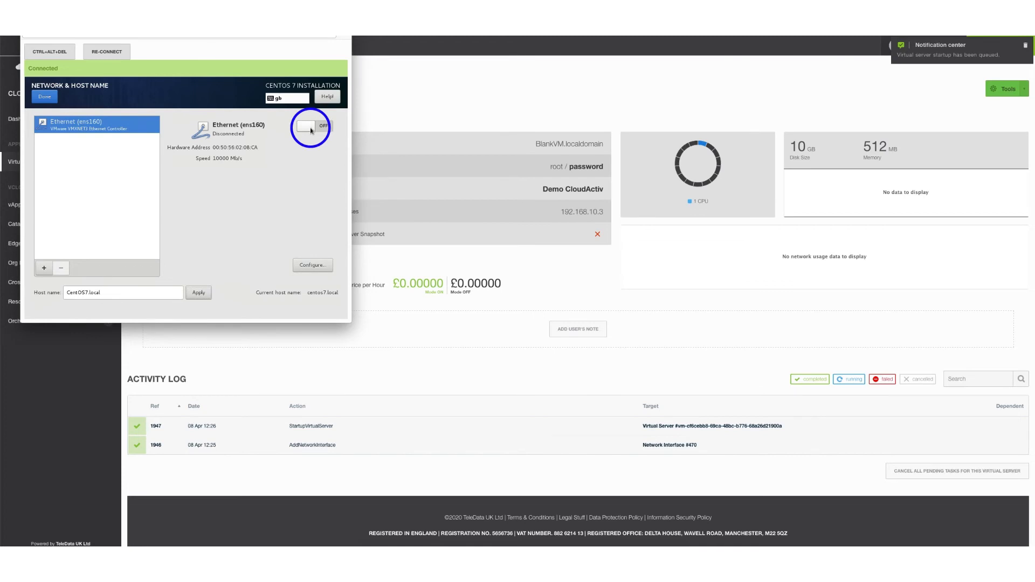
click(310, 130)
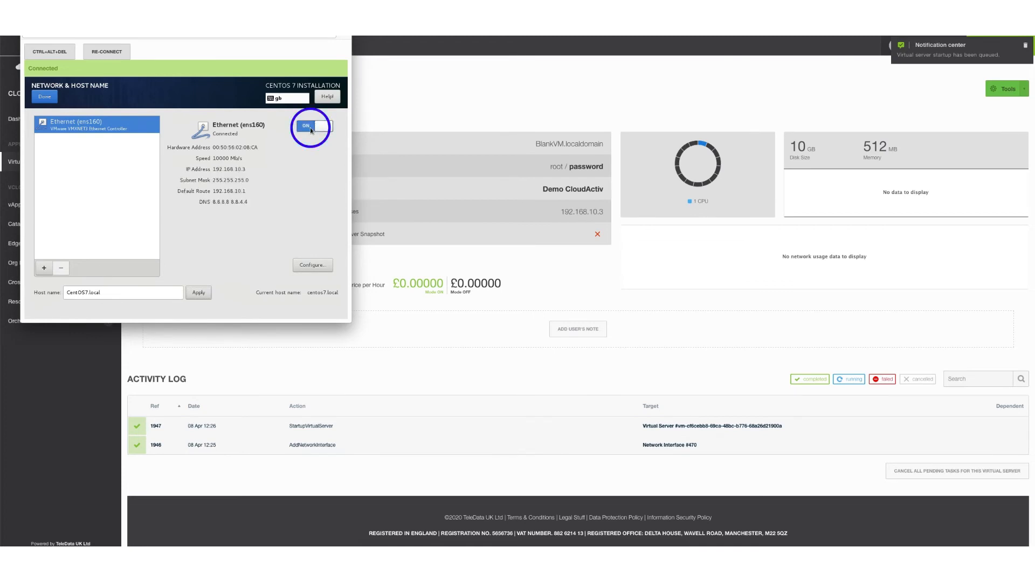
click(45, 97)
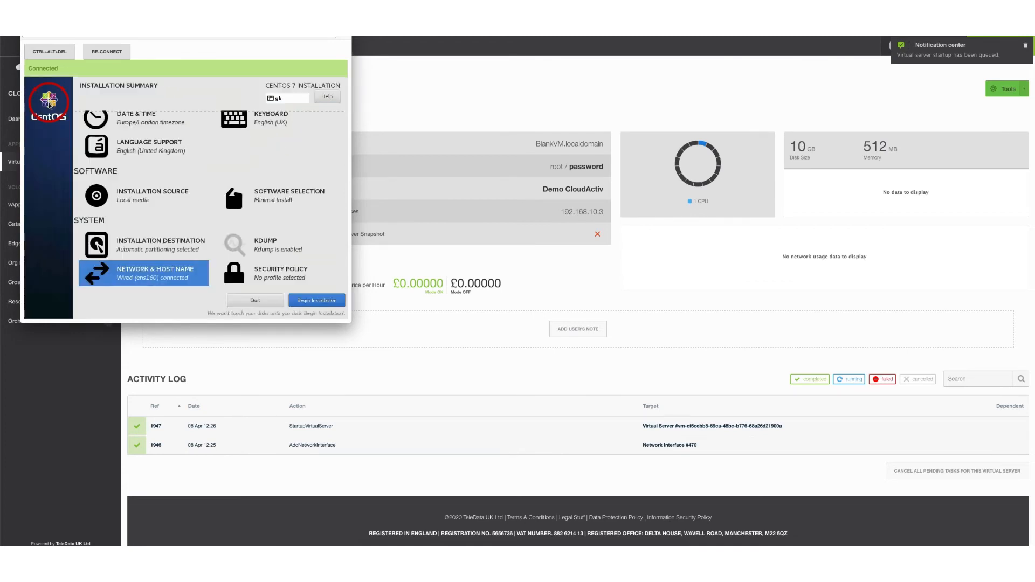
Begin the installation, then enter and confirm the root password
click(309, 300)
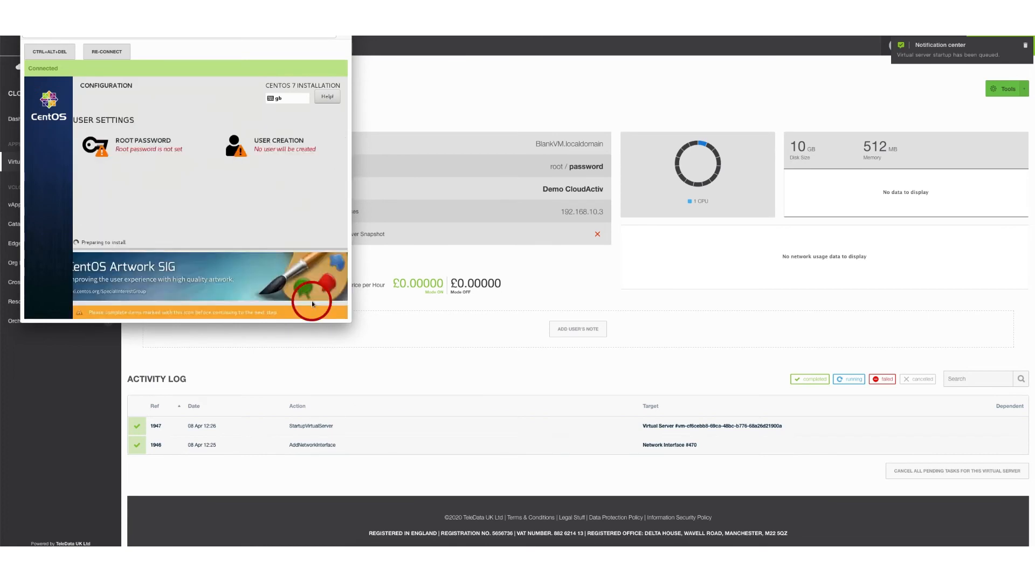
click(132, 148)
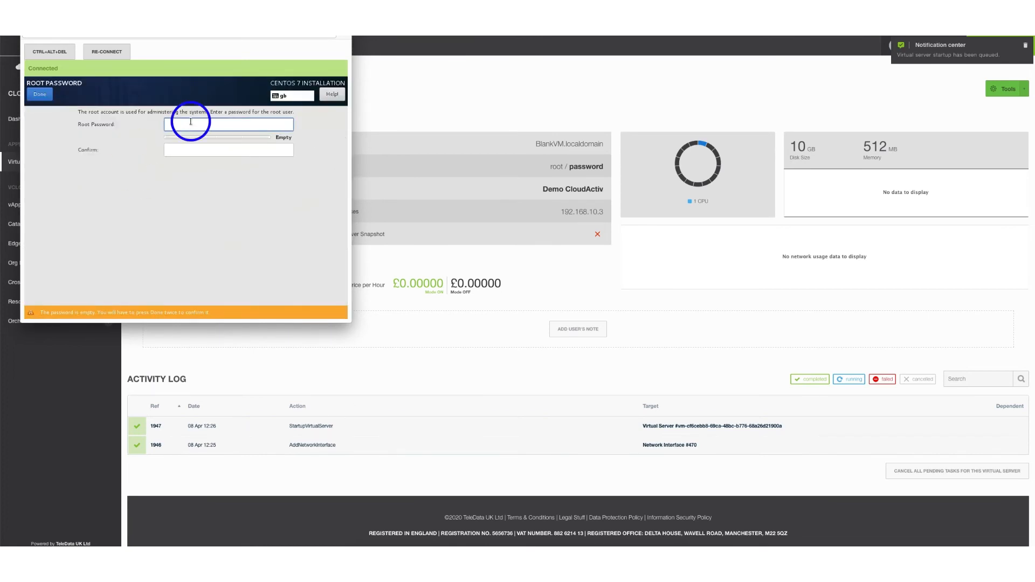
text(password•)
key(Tab)
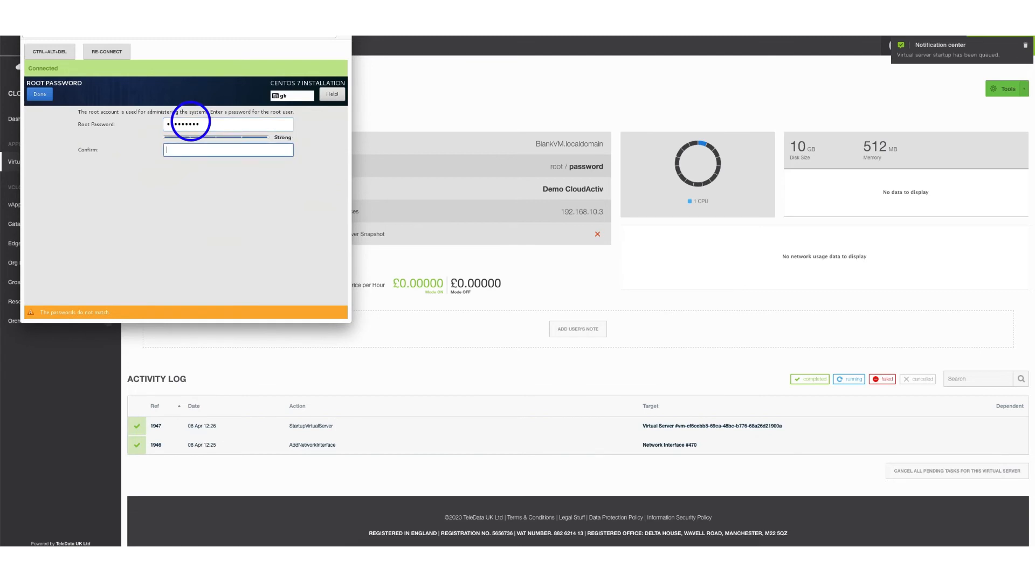
text(•••••••••)
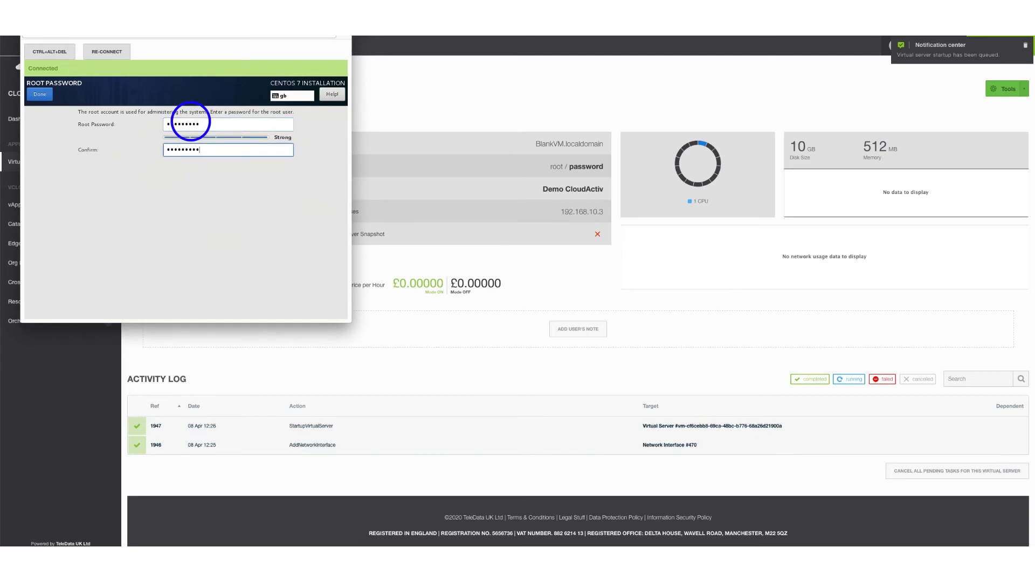
click(46, 98)
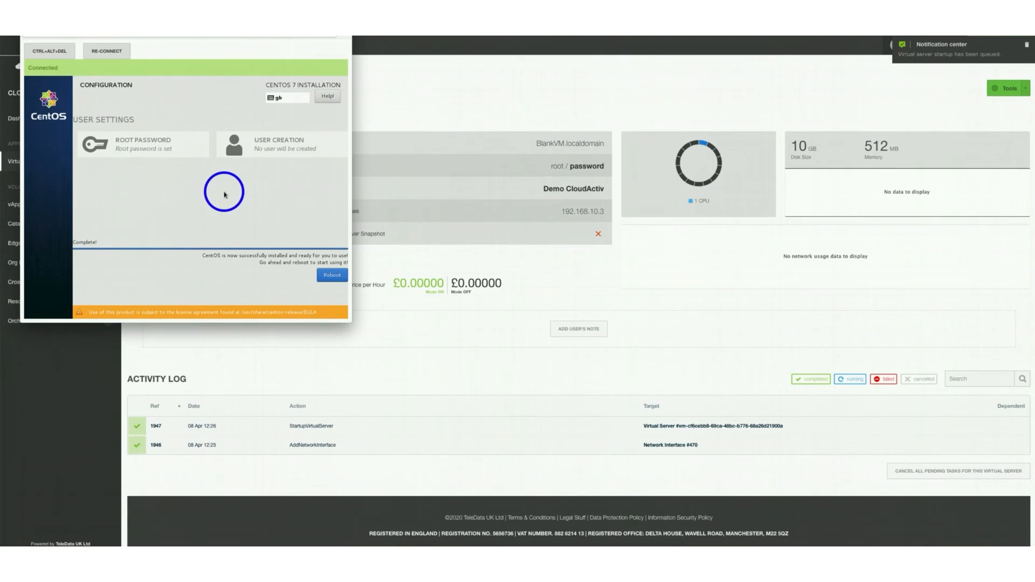
Reboot the VM into the newly installed CentOS 7 system
click(327, 277)
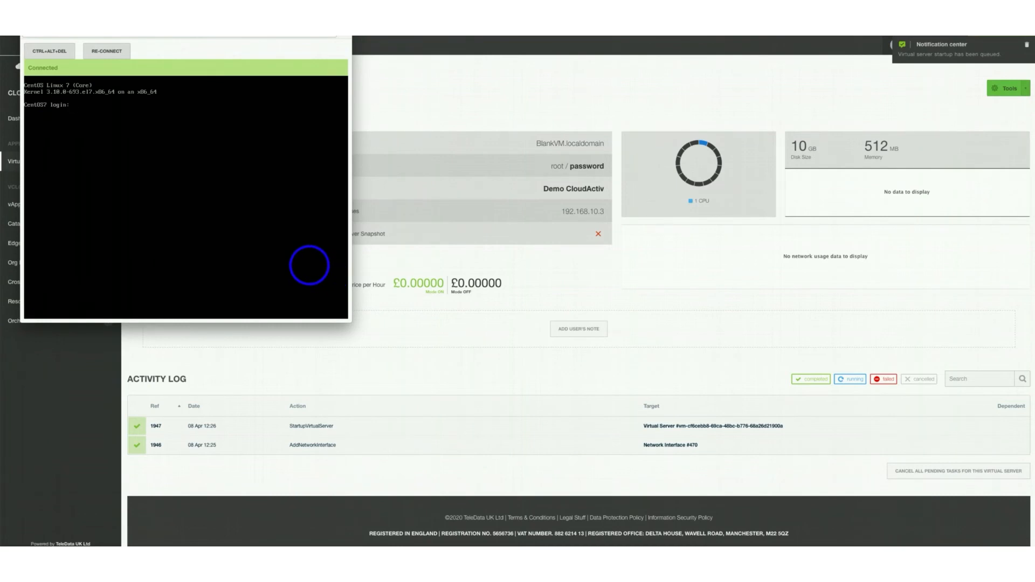
Log in as root on the console and list the interfaces with ip a
click(309, 265)
text(root)
key(Return)
key(Return)
text(ip a)
key(Return)
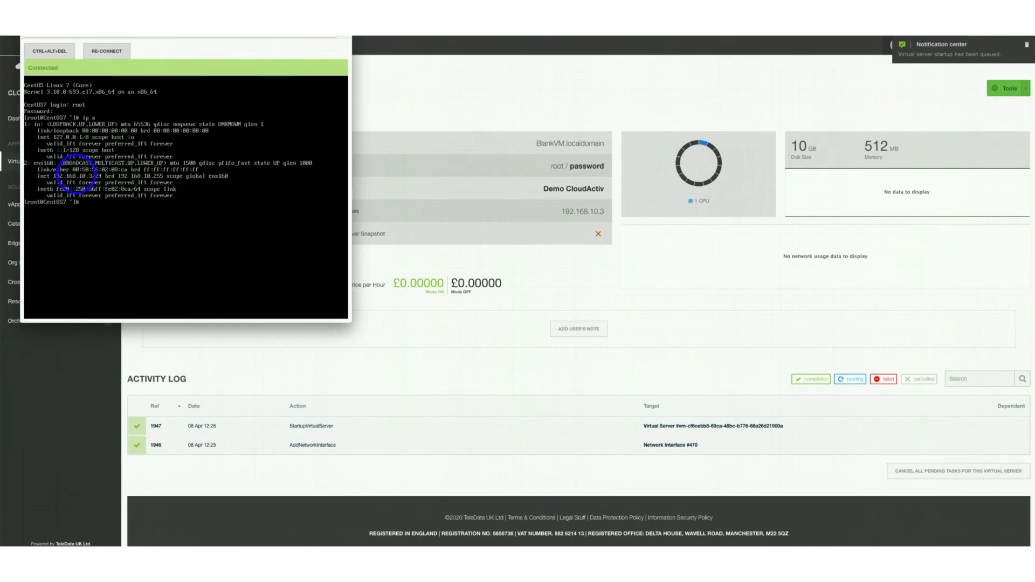
Ping 8.8.8.8 and stop it to confirm replies with 0% packet loss
text(ping 8.8.8.8)
key(Return)
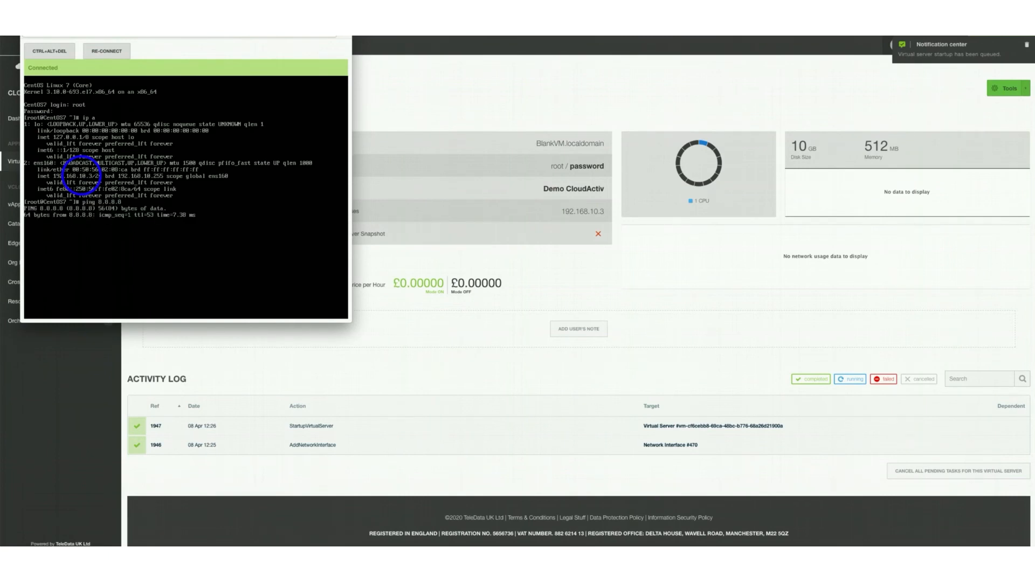
key(ctrl+c)
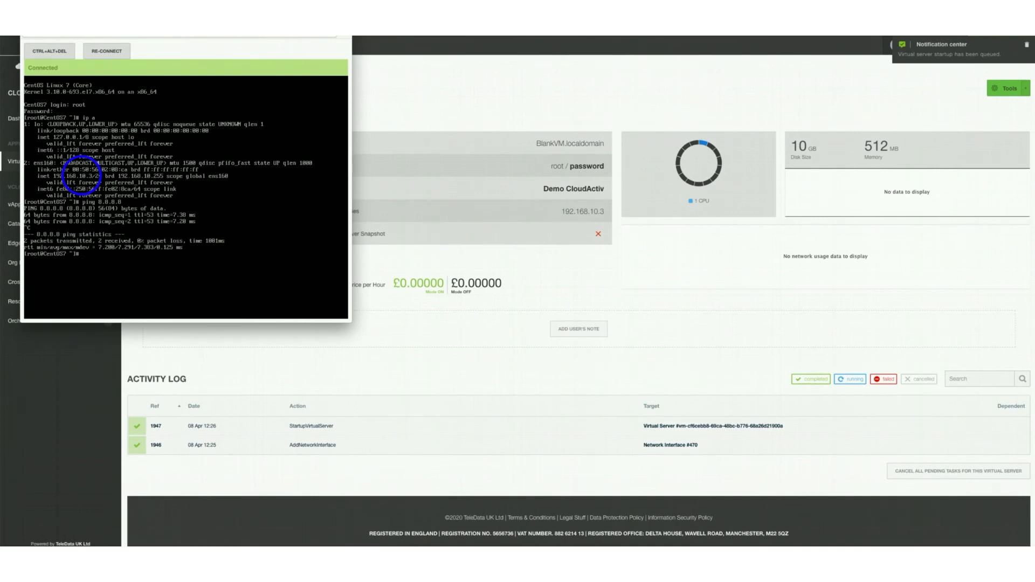
Install open-vm-tools with yum, power off the guest, and close the console window
text(yum install -y open-vm-tools)
key(Return)
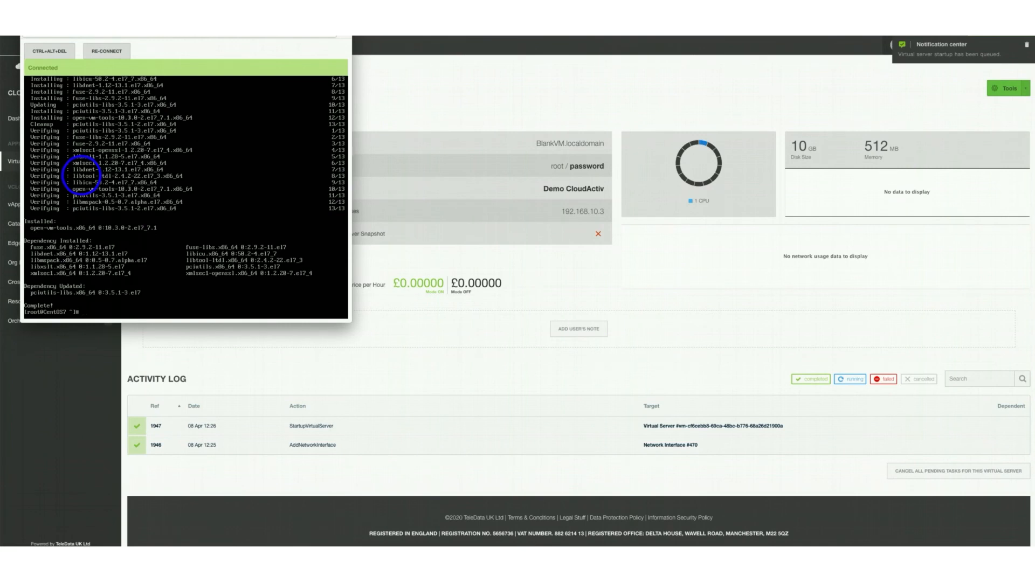
text(poweroff)
key(Return)
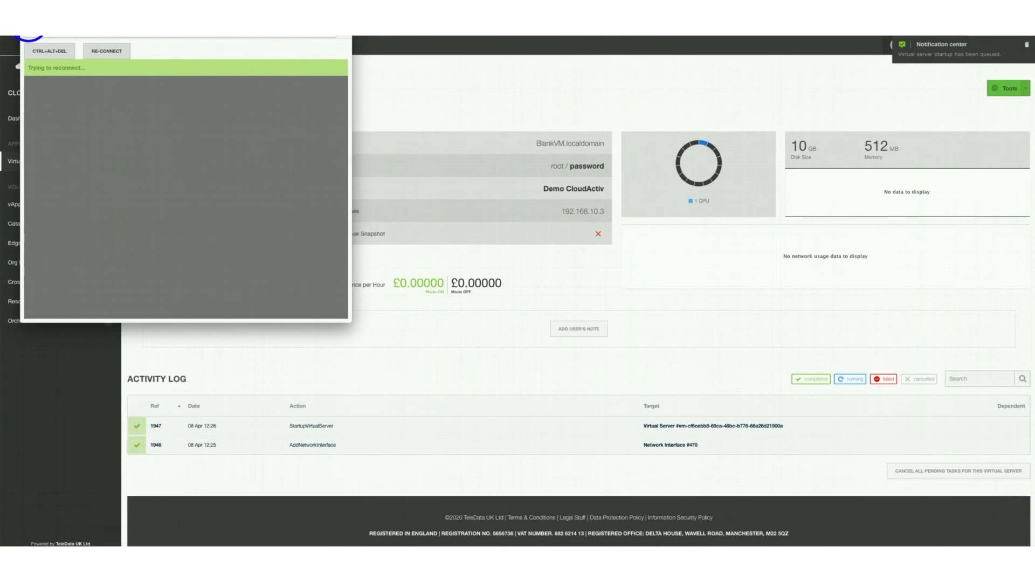
click(33, 35)
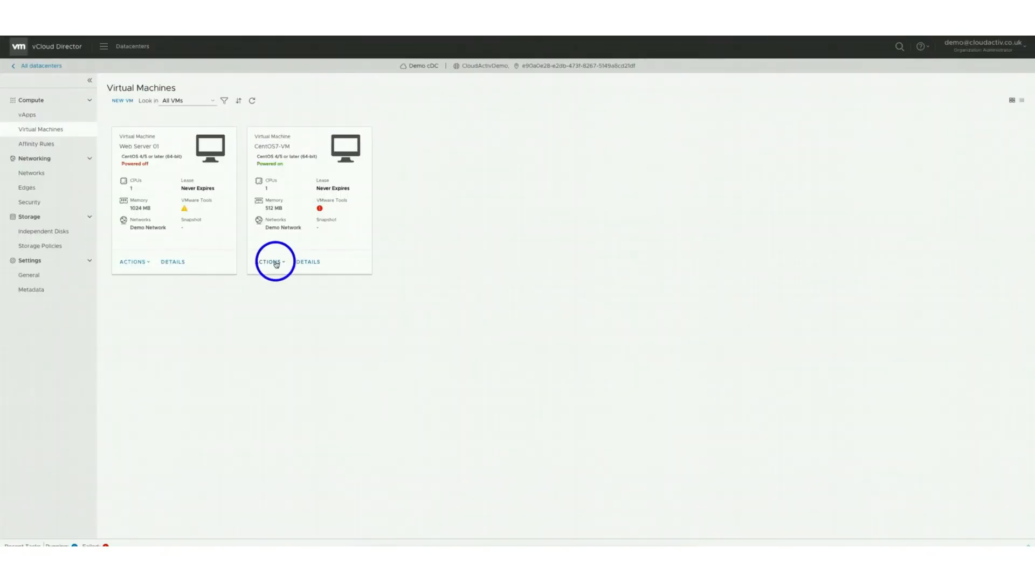
Eject the install media from CentOS7-VM and return to its CloudActiv overview page
click(275, 263)
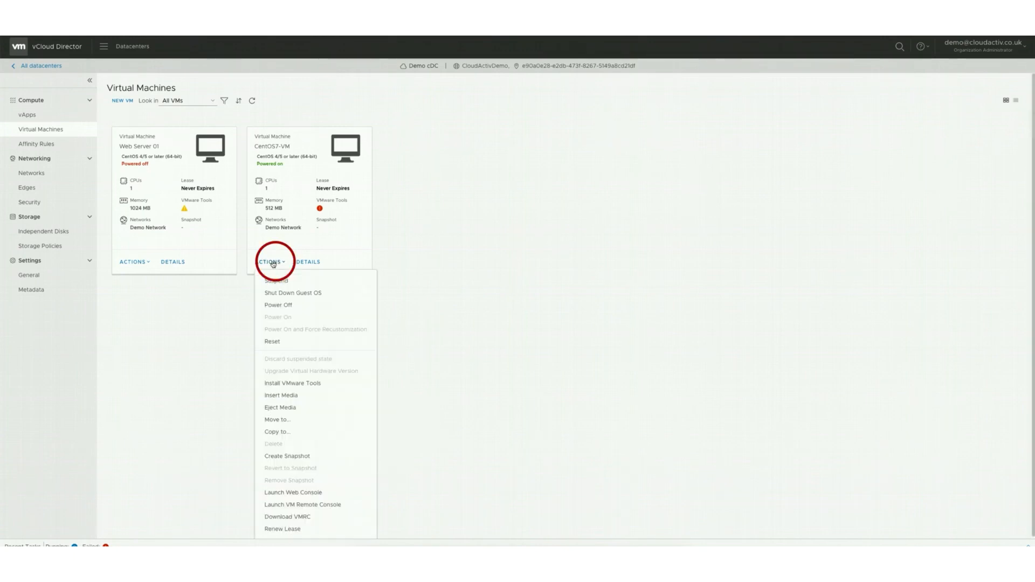
click(291, 407)
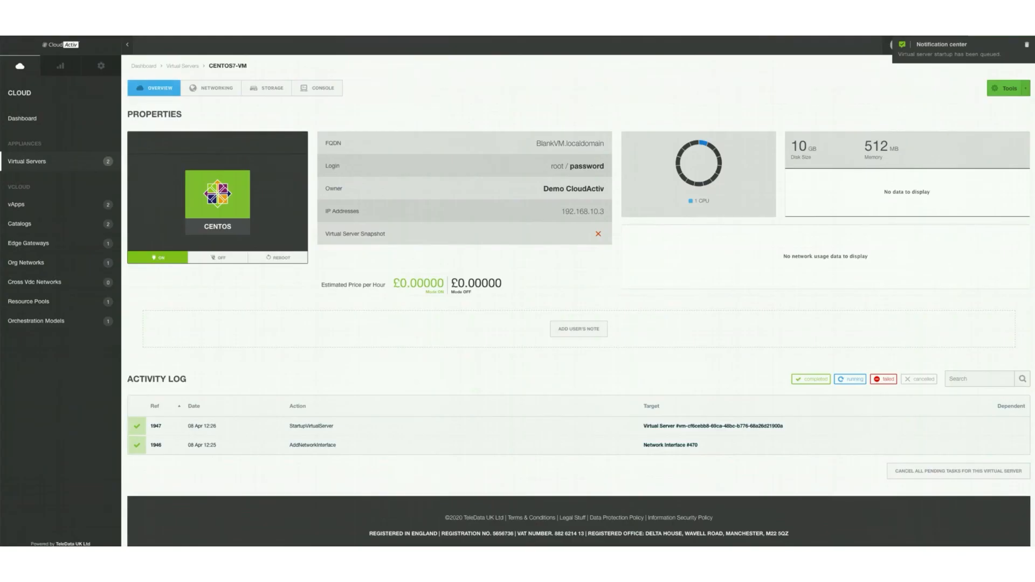
click(524, 293)
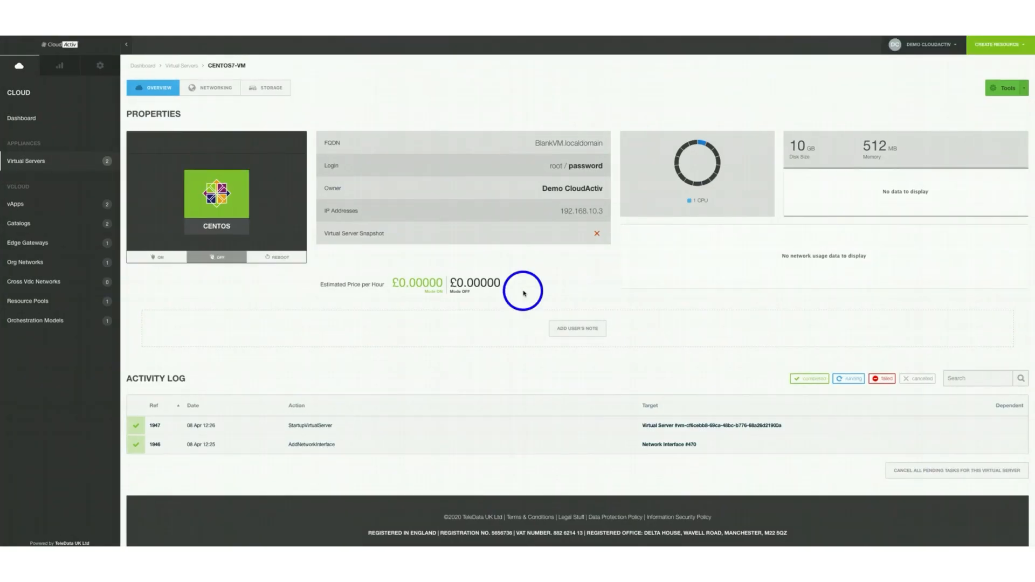